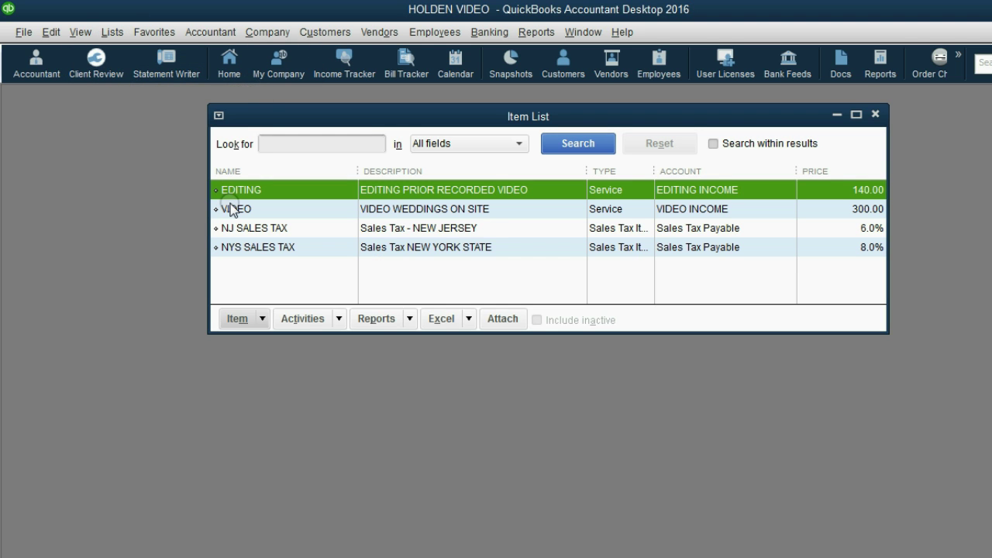
# Change the VIDEO service item's tax code to Non and close the Item List
pyautogui.click(234, 209)
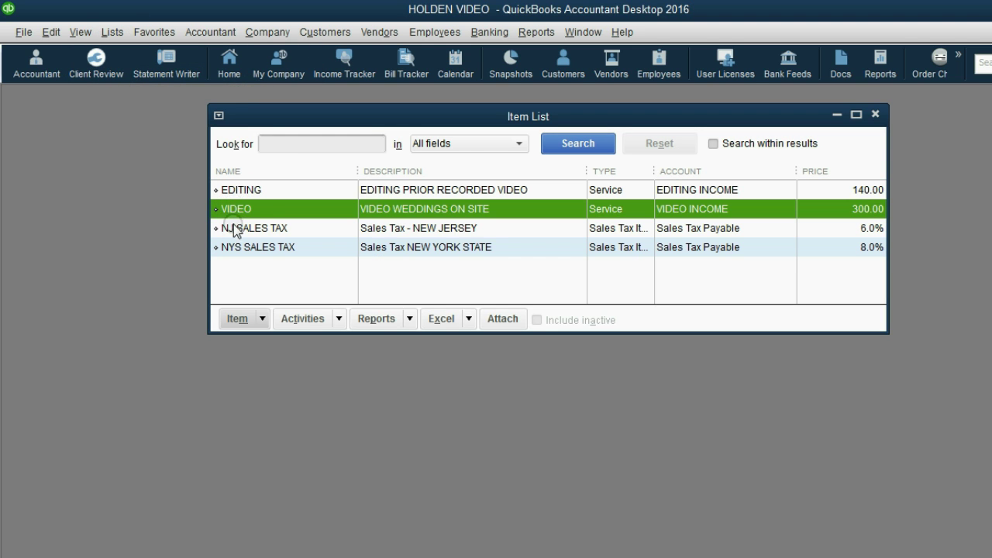
pyautogui.click(237, 319)
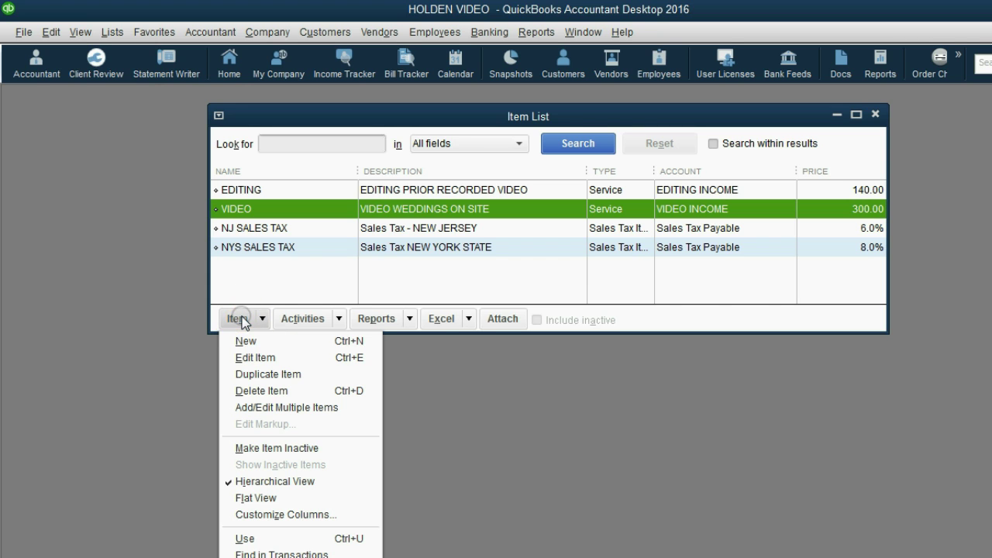
pyautogui.click(267, 356)
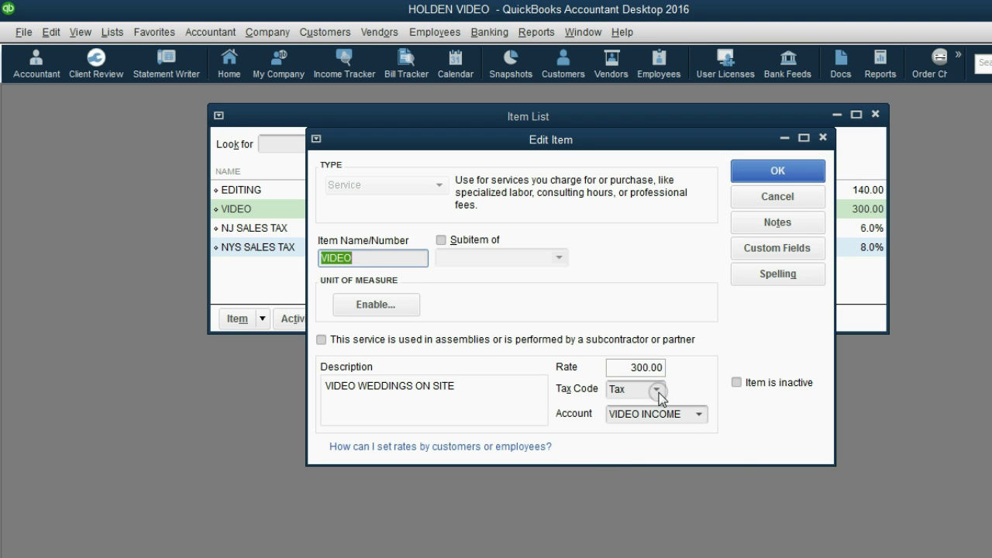
pyautogui.click(657, 390)
pyautogui.click(669, 468)
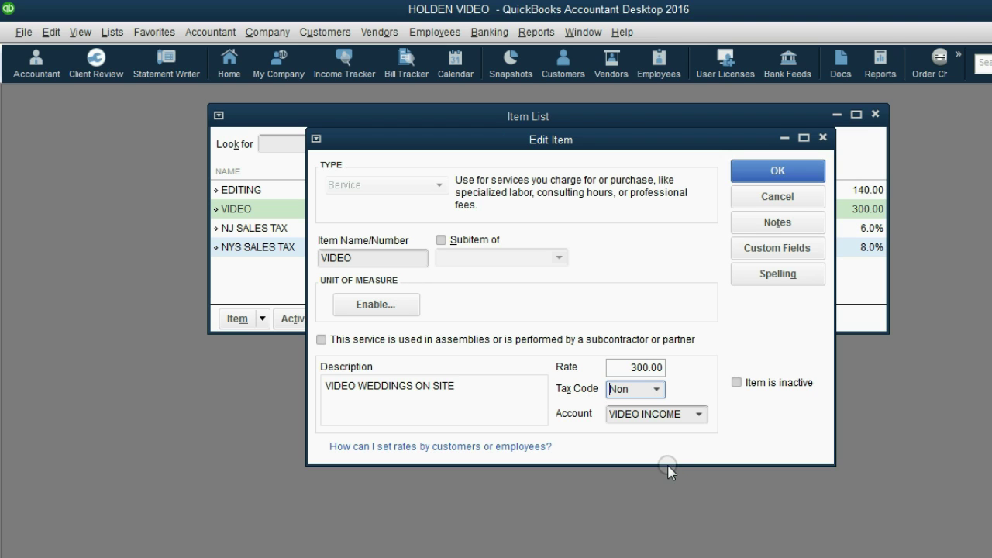
pyautogui.click(771, 170)
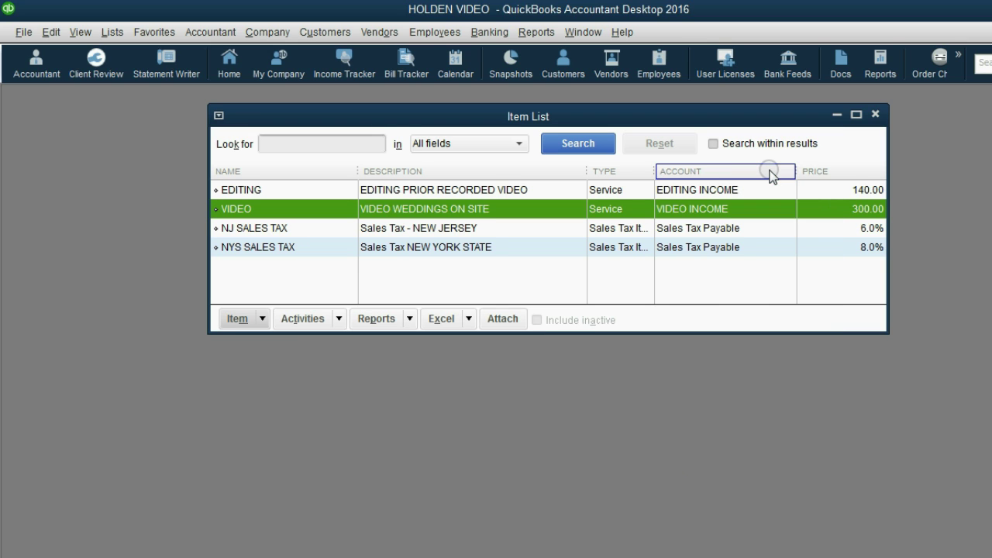
pyautogui.click(301, 209)
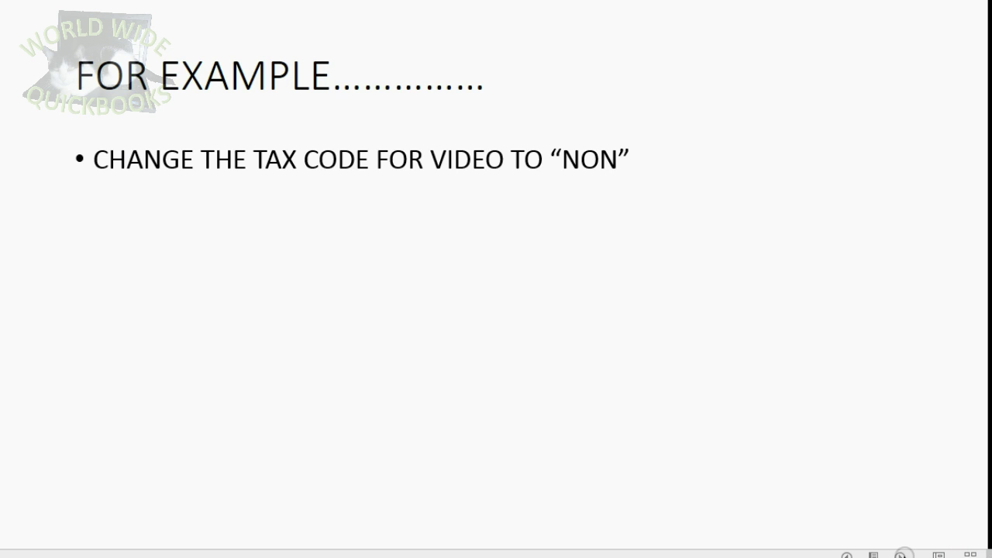
pyautogui.click(902, 555)
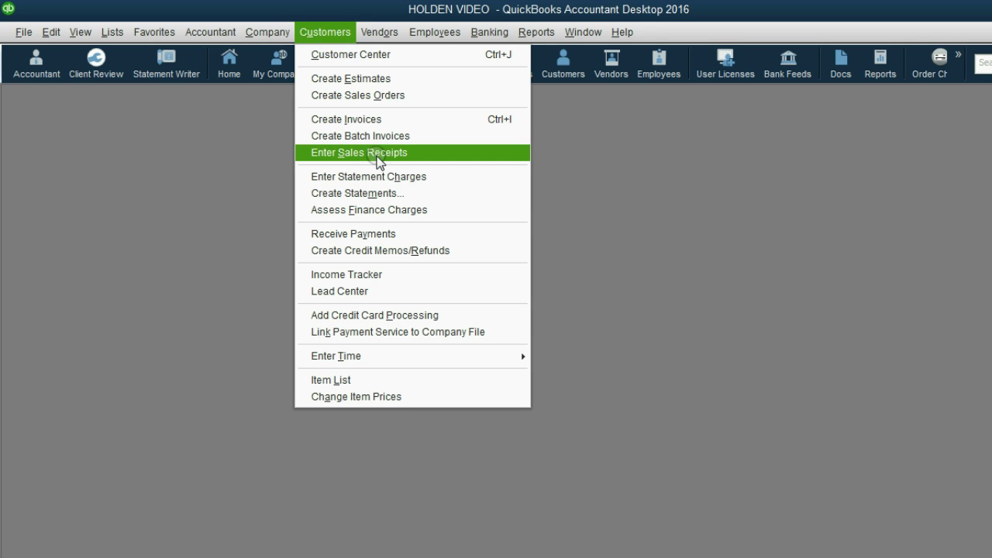
# Start a new sales receipt dated 01/12/2016
pyautogui.click(376, 154)
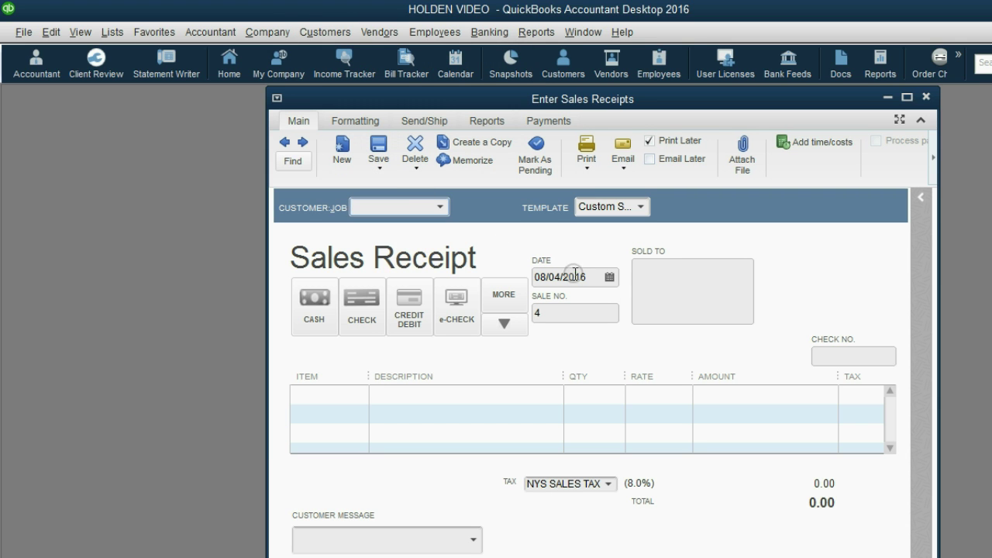
pyautogui.click(610, 278)
pyautogui.click(552, 305)
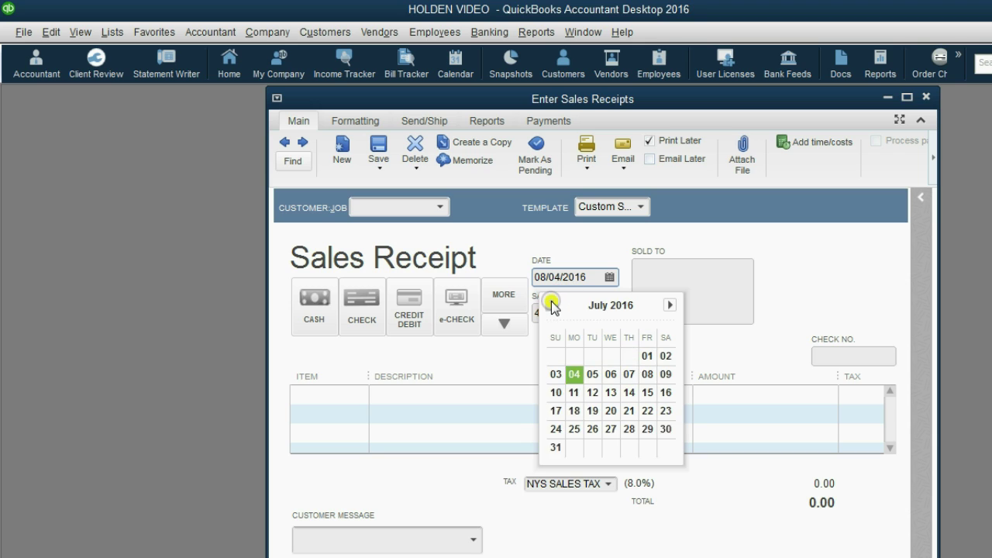
pyautogui.click(552, 305)
pyautogui.click(552, 305)
pyautogui.click(552, 305)
pyautogui.click(552, 305)
pyautogui.click(552, 305)
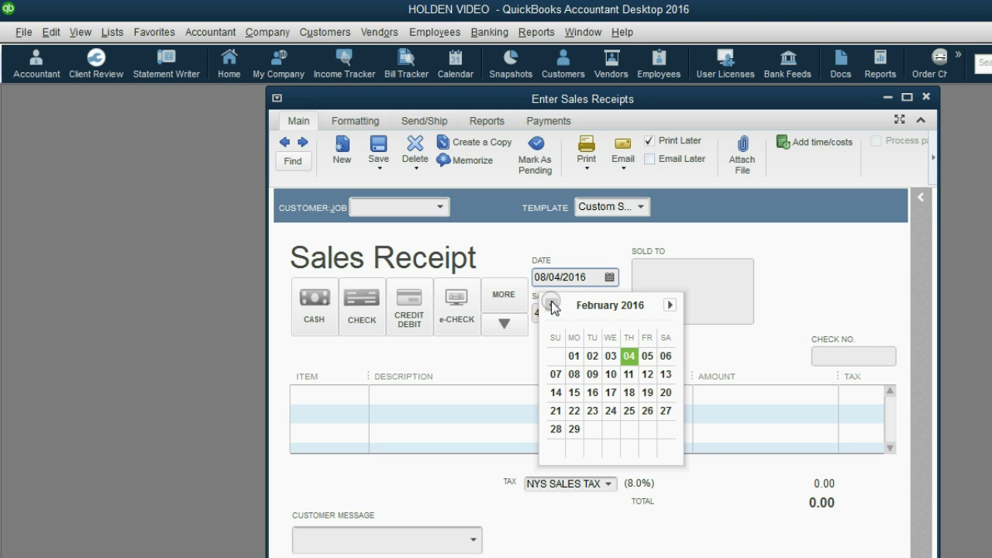
pyautogui.click(552, 305)
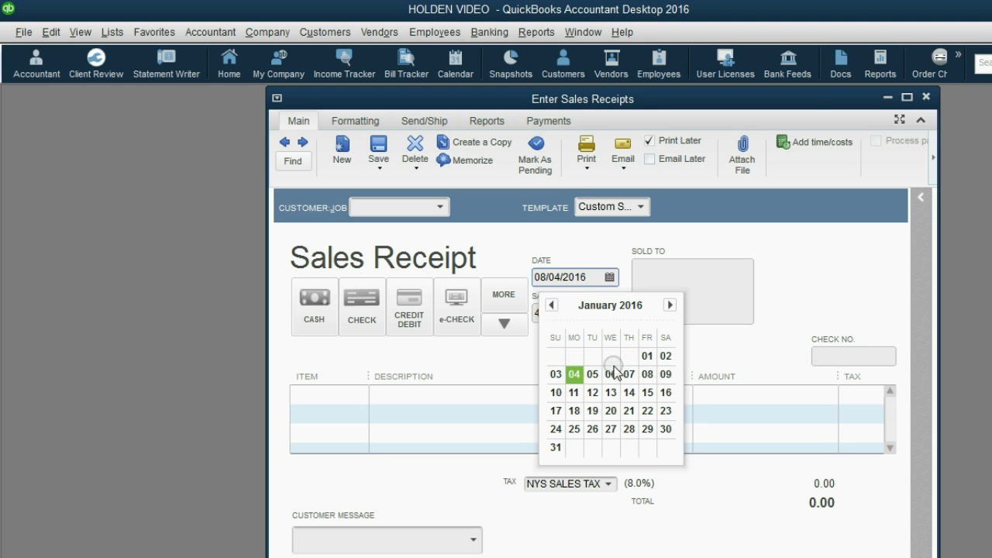
pyautogui.click(592, 392)
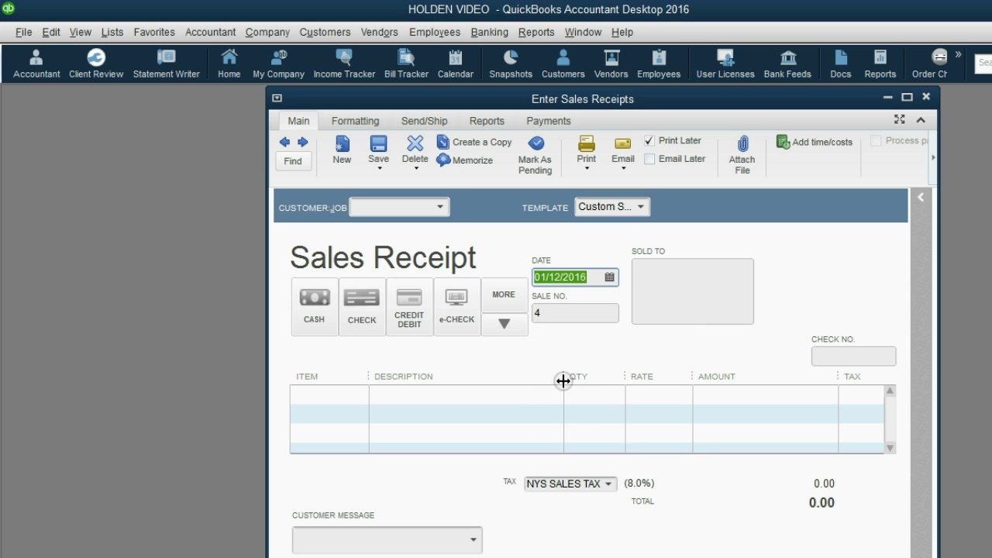
# Mark the receipt as a cash sale and choose the exercise customer
pyautogui.click(314, 306)
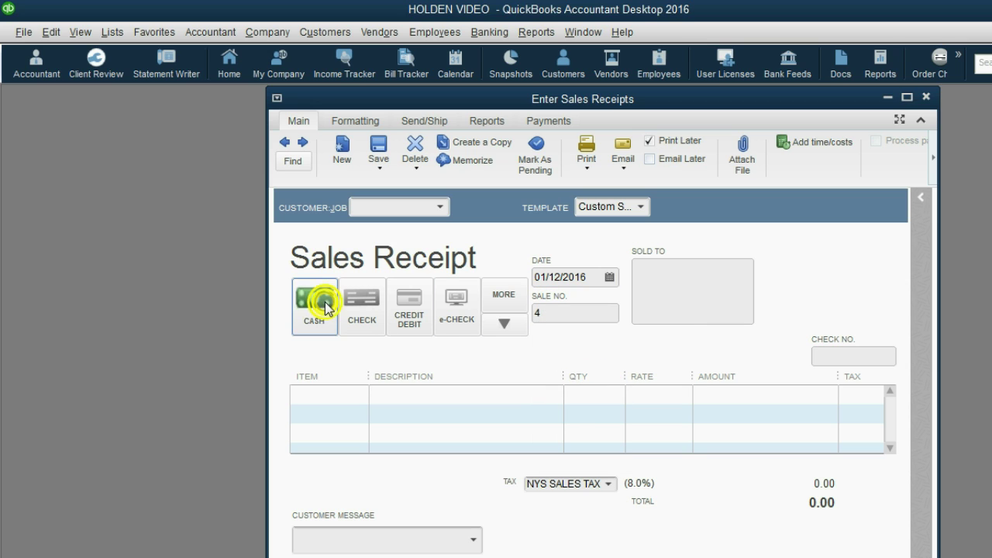
pyautogui.click(440, 211)
pyautogui.click(429, 266)
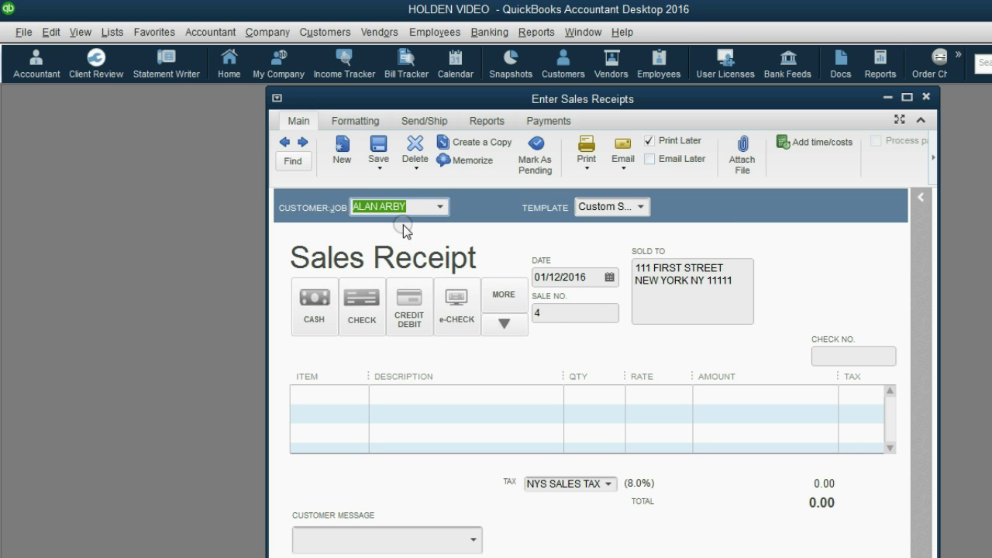
# Add EDITING as the first line with quantity 5
pyautogui.click(592, 483)
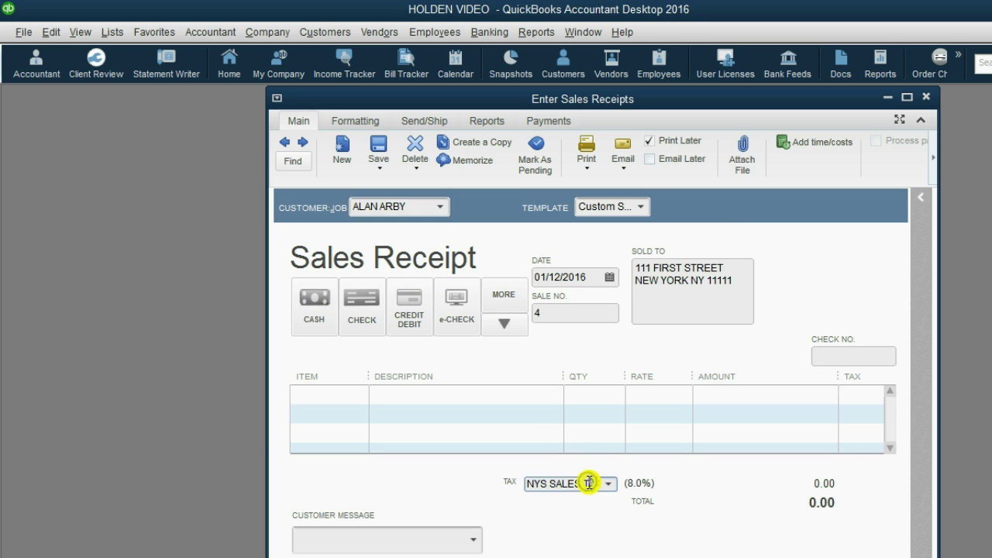
pyautogui.click(359, 394)
pyautogui.click(361, 454)
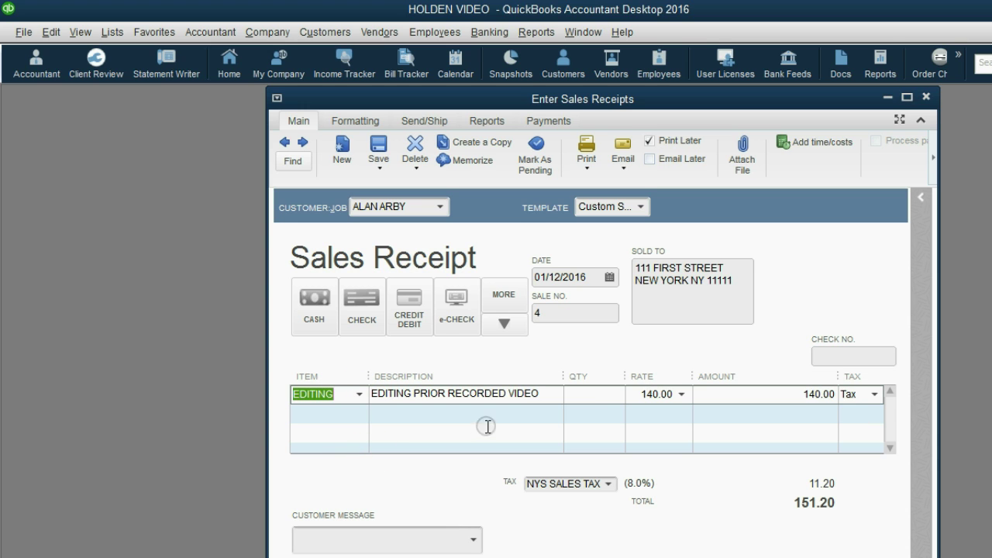
pyautogui.click(589, 392)
pyautogui.write('5')
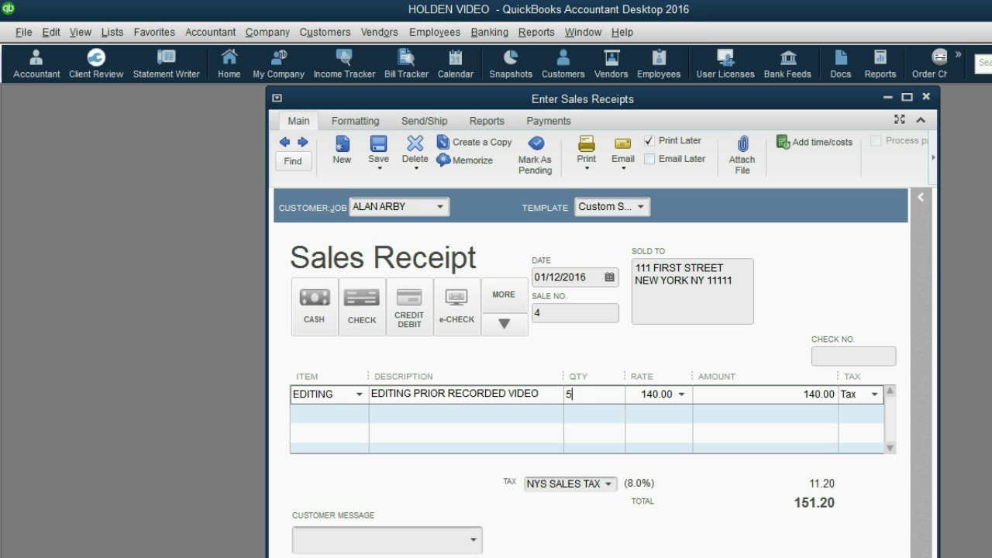
pyautogui.press('Tab')
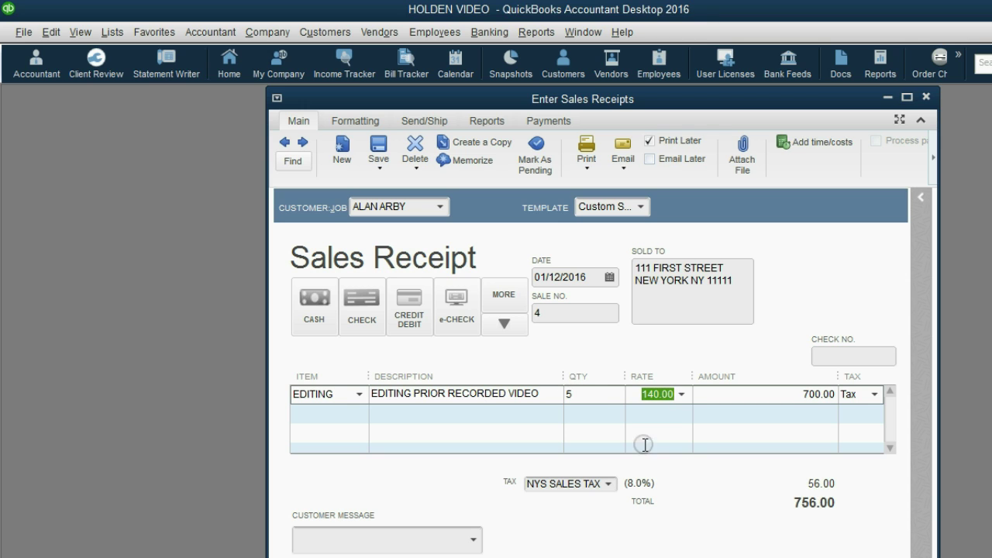
# Add VIDEO as the second line with quantity 5 and tax code Non
pyautogui.click(362, 415)
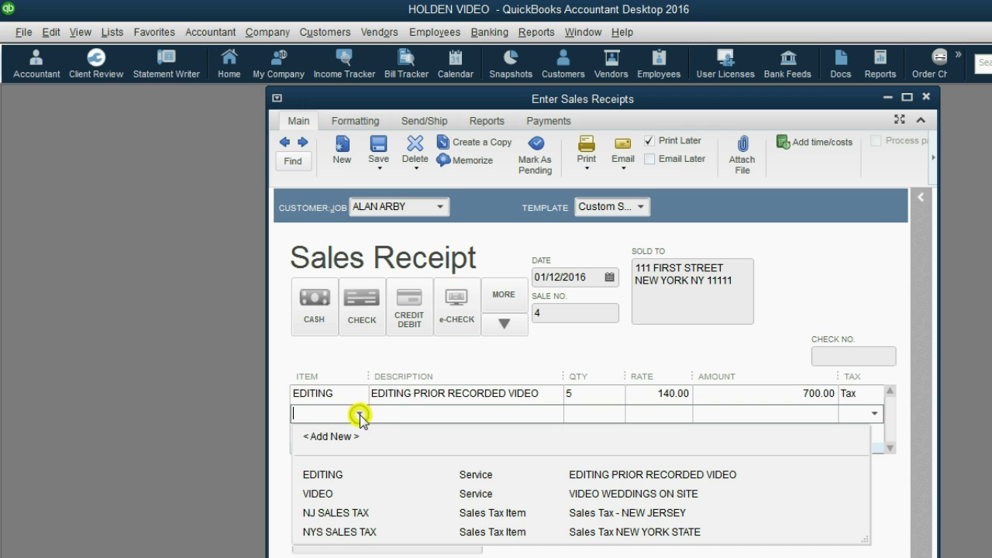
pyautogui.click(361, 493)
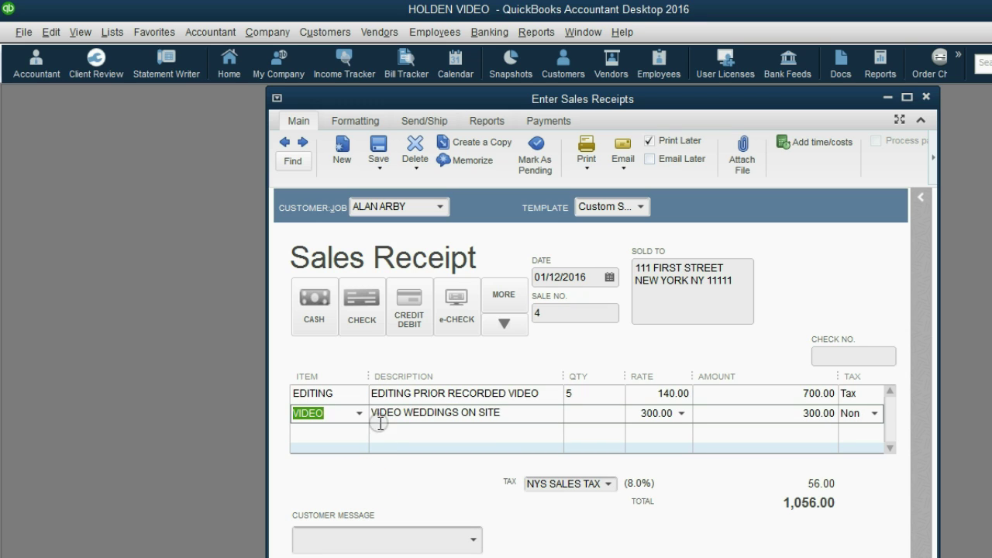
pyautogui.click(874, 415)
pyautogui.click(874, 415)
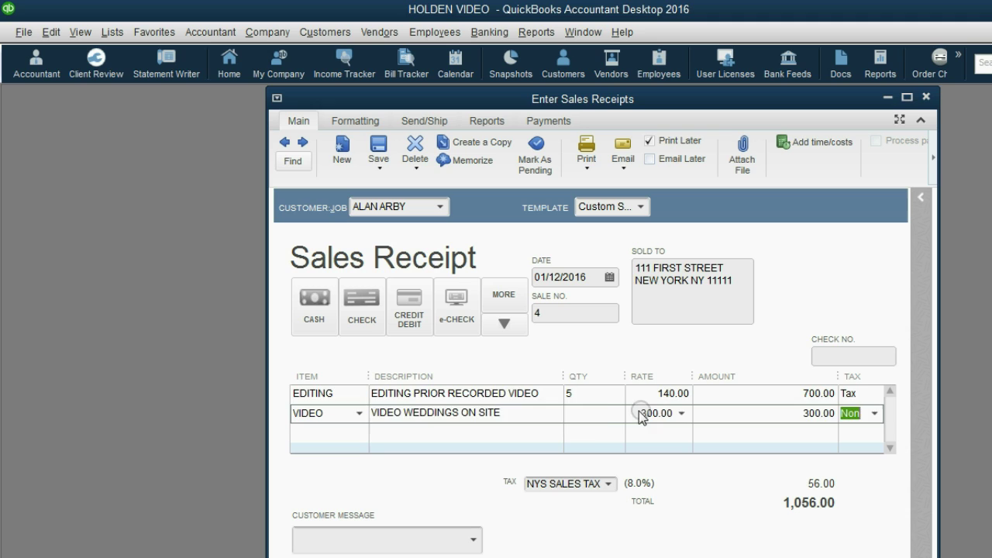
pyautogui.click(592, 413)
pyautogui.write('5')
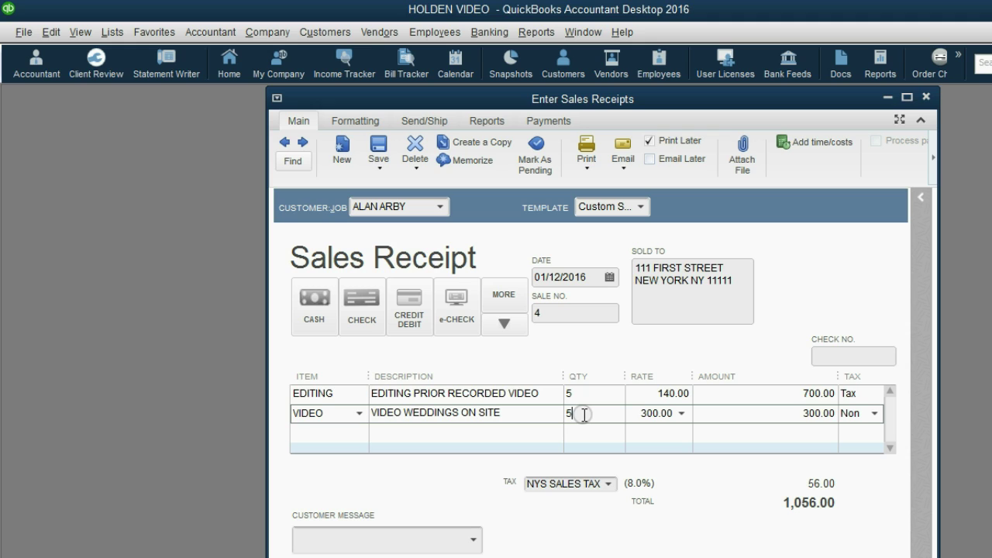
pyautogui.press('Tab')
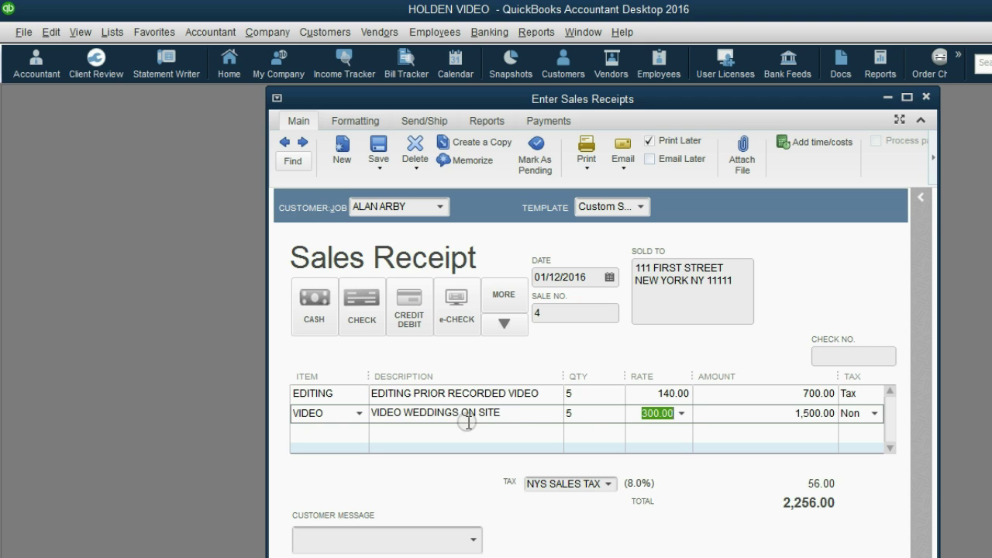
pyautogui.moveTo(467, 414); pyautogui.dragTo(465, 415)
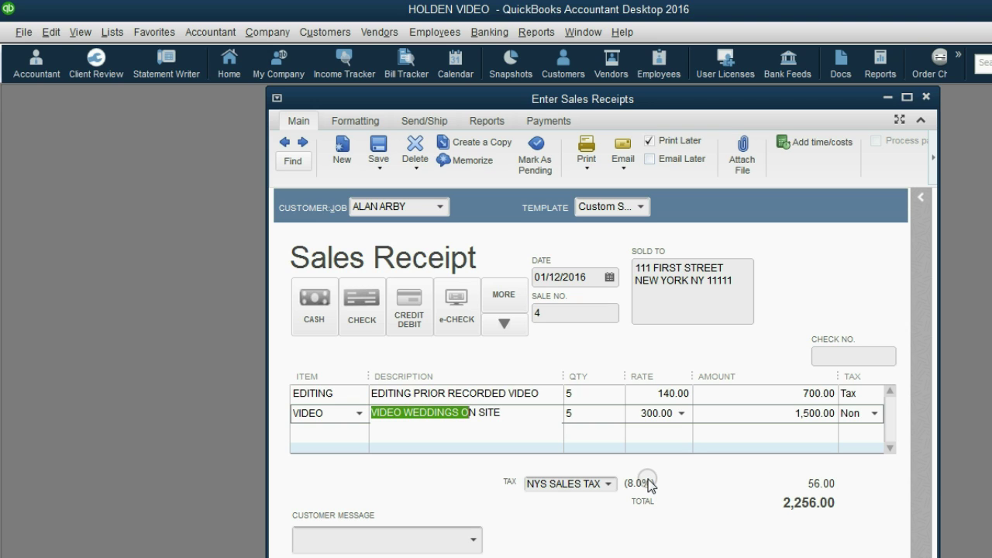
# Try Non on the EDITING line's tax code, then set it back to Tax
pyautogui.click(812, 394)
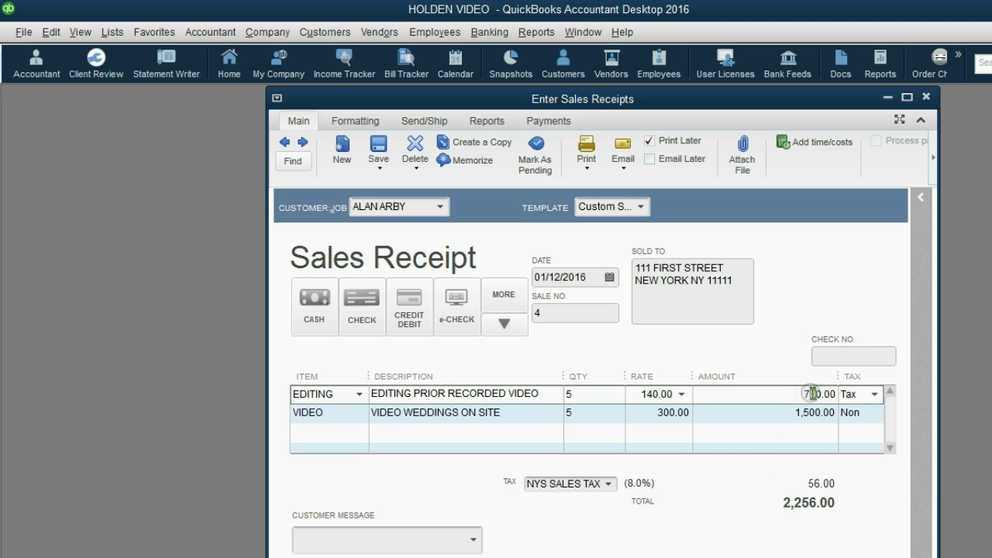
pyautogui.click(334, 392)
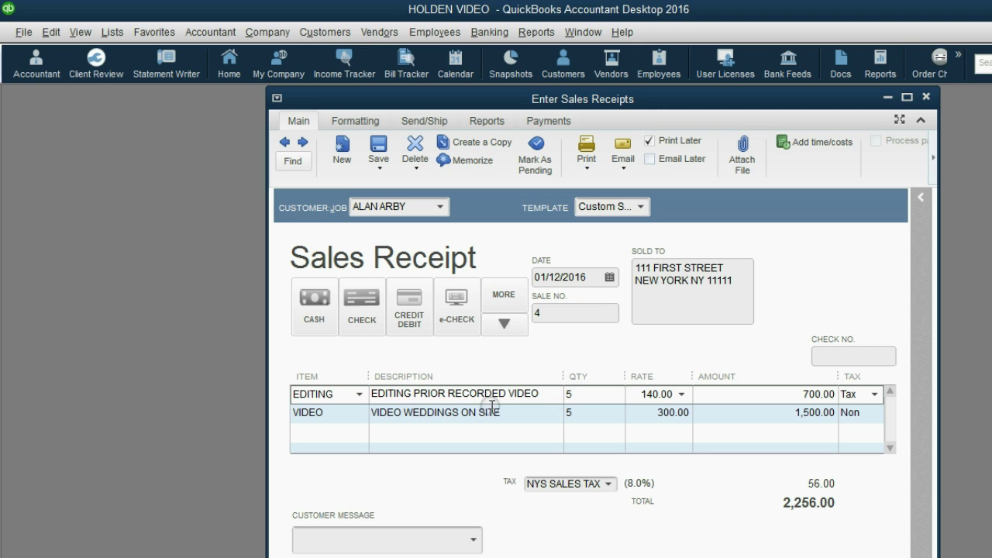
pyautogui.click(760, 413)
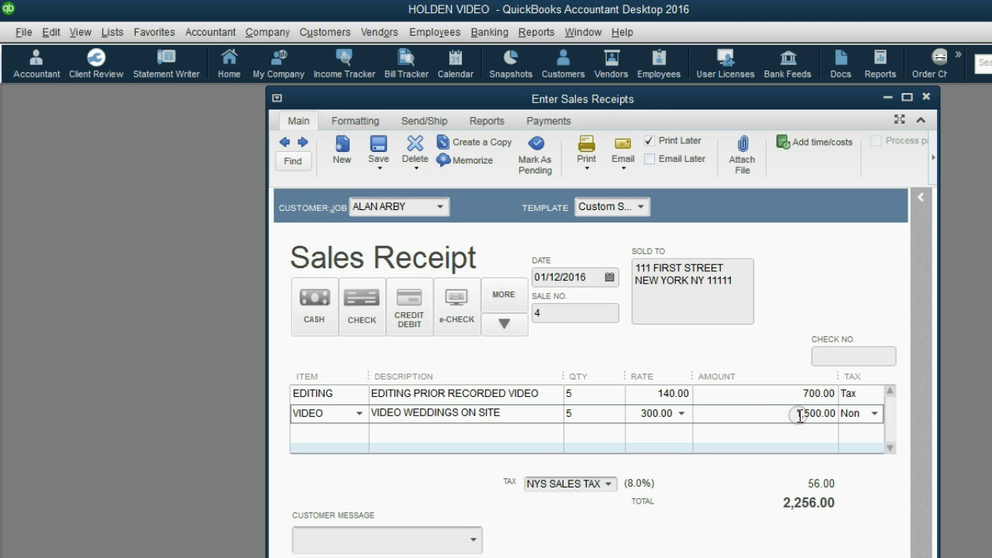
pyautogui.click(861, 394)
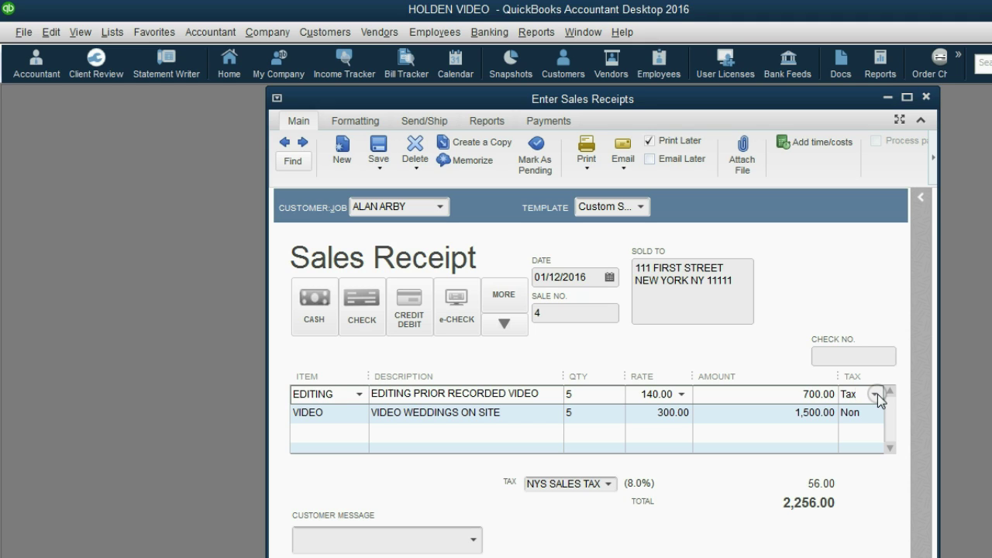
pyautogui.click(877, 394)
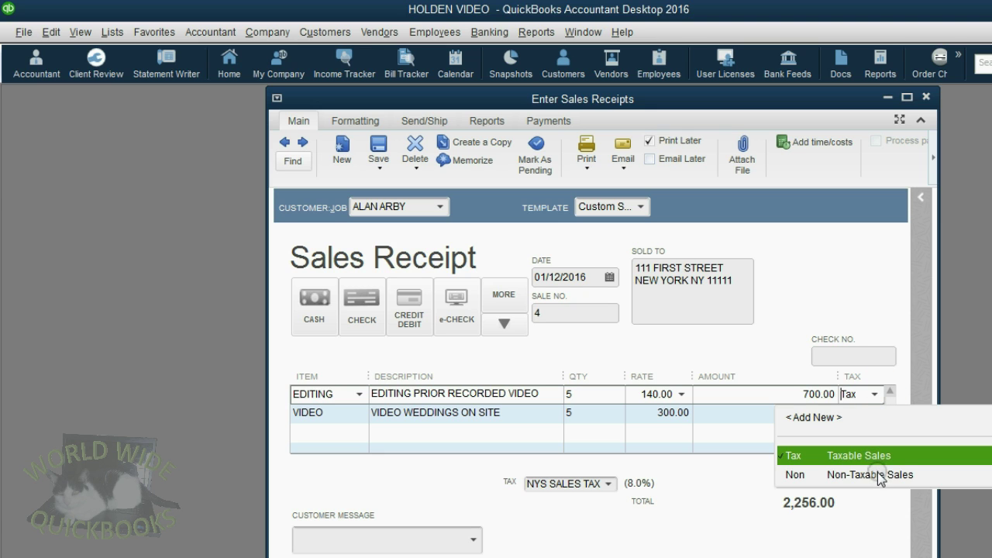
pyautogui.click(880, 476)
pyautogui.click(877, 395)
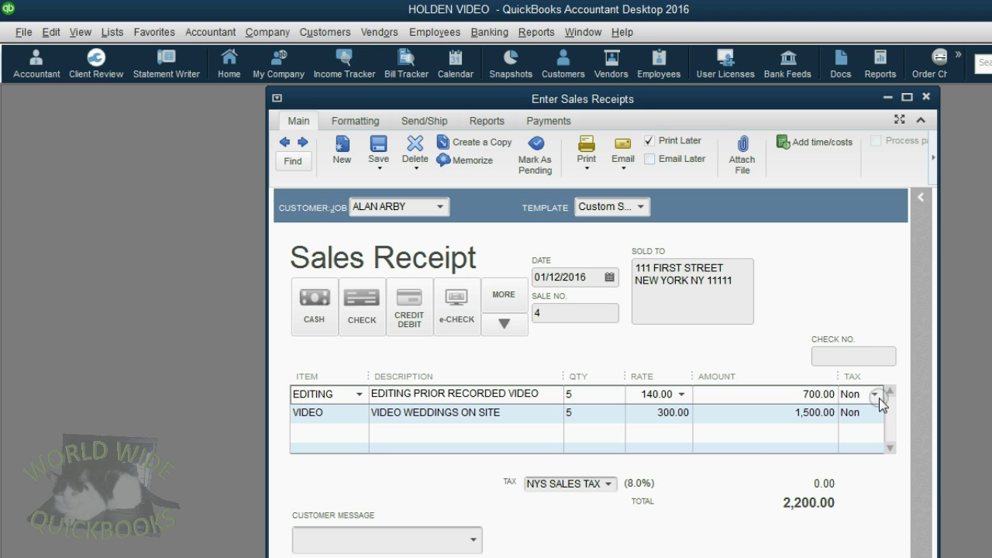
pyautogui.click(863, 455)
# Try Tax on the VIDEO line, return it to Non, and save the 2,256.00 receipt
pyautogui.click(862, 412)
pyautogui.click(876, 413)
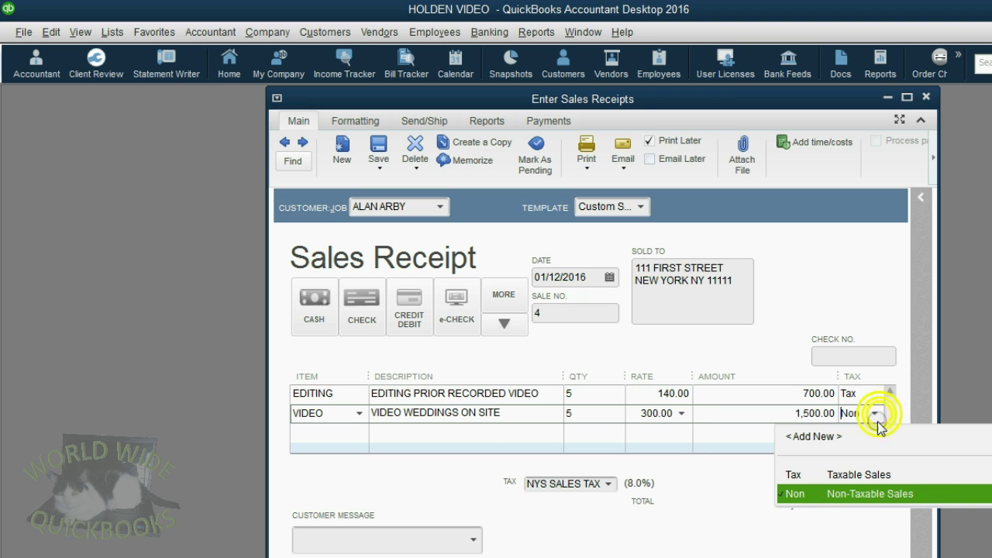
pyautogui.click(876, 473)
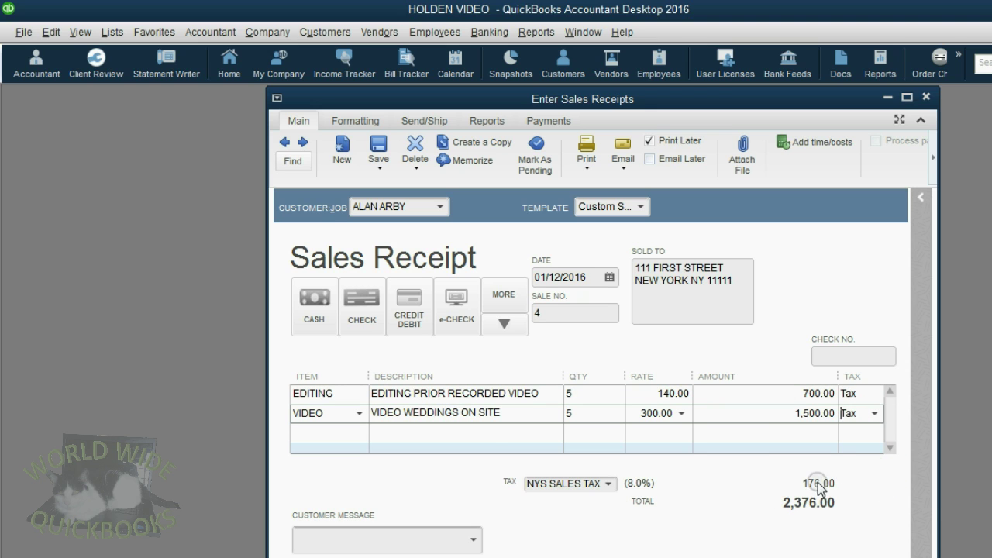
pyautogui.click(875, 413)
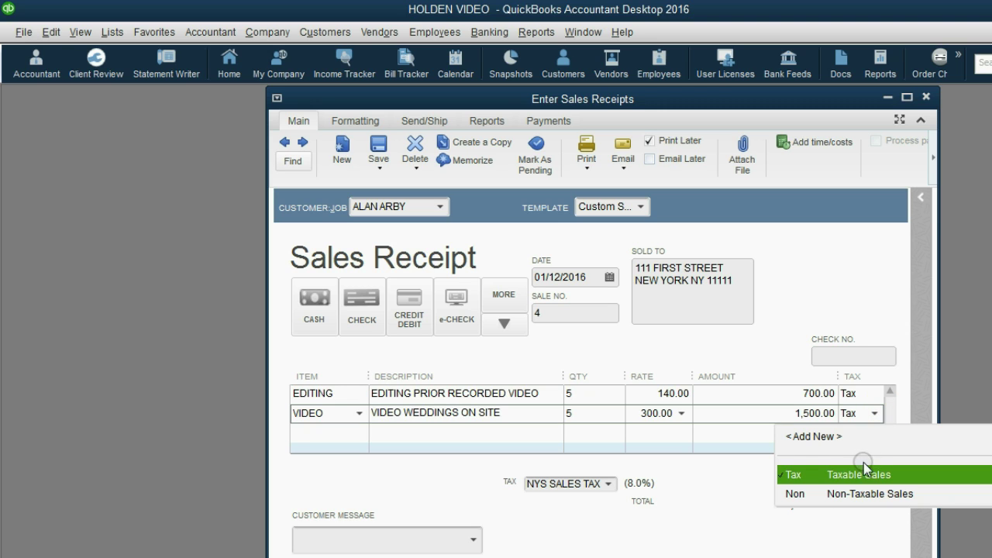
pyautogui.click(861, 494)
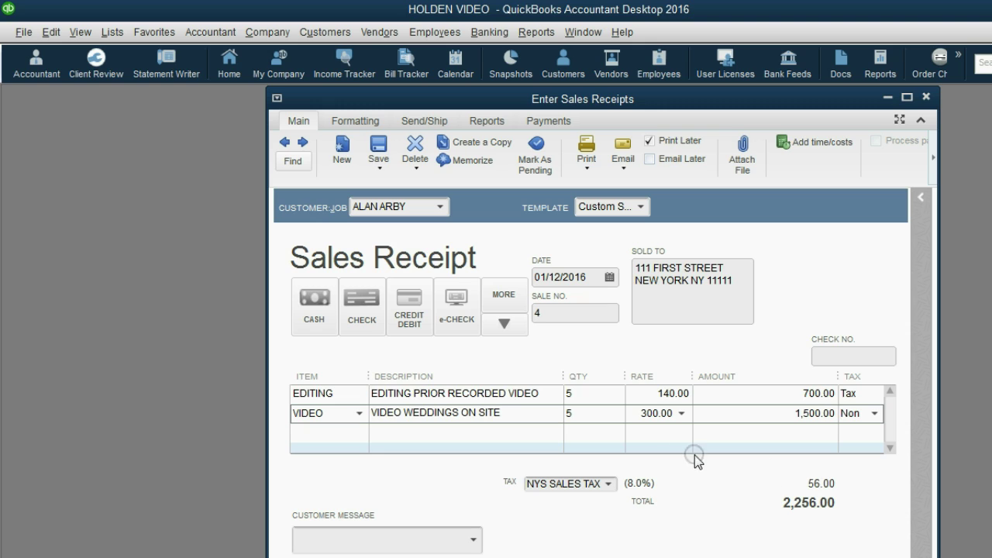
pyautogui.click(775, 395)
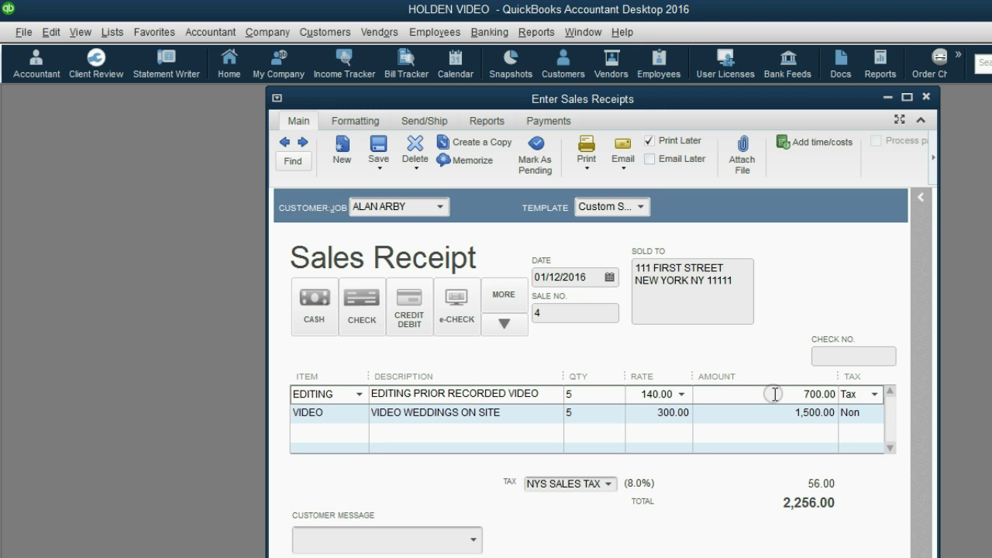
pyautogui.click(749, 413)
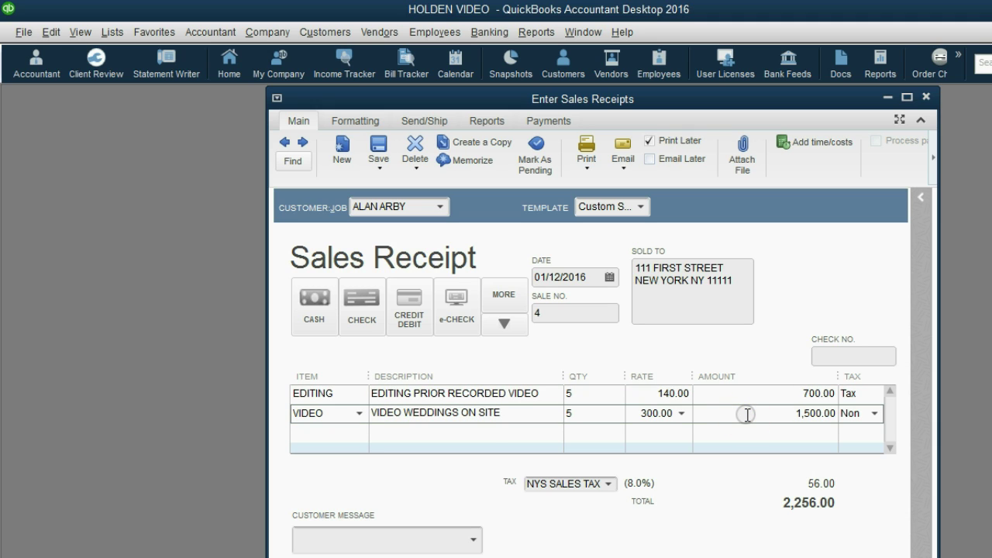
pyautogui.hotkey('alt', 'a')
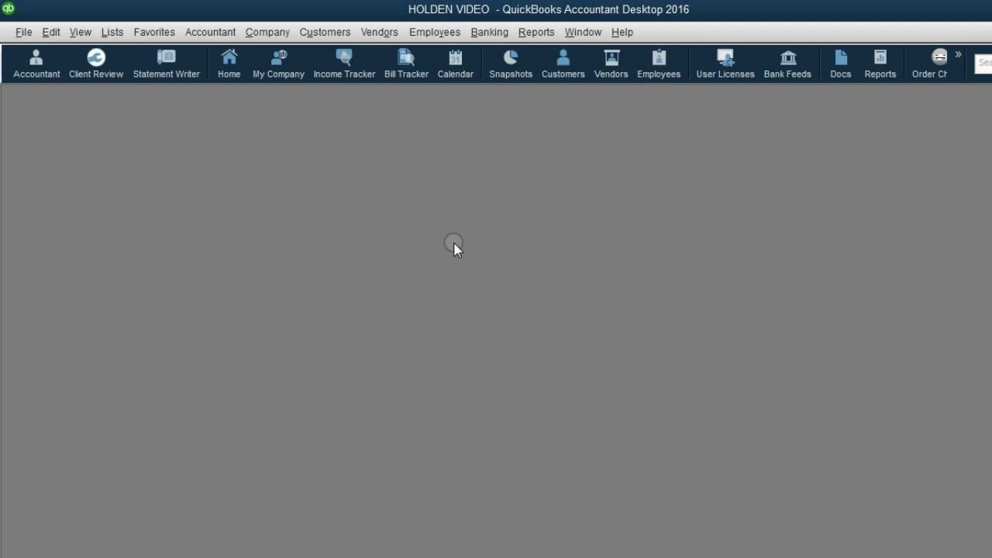
# Open the Sales Tax Liability report and drill into the 632.00 NYS sales tax collected
pyautogui.click(377, 32)
pyautogui.moveTo(405, 135)
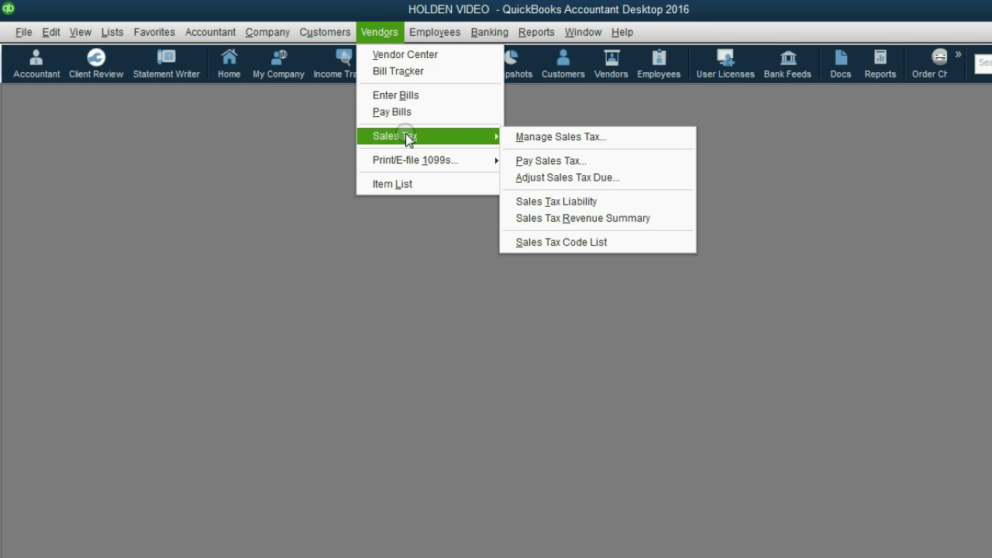
pyautogui.click(580, 203)
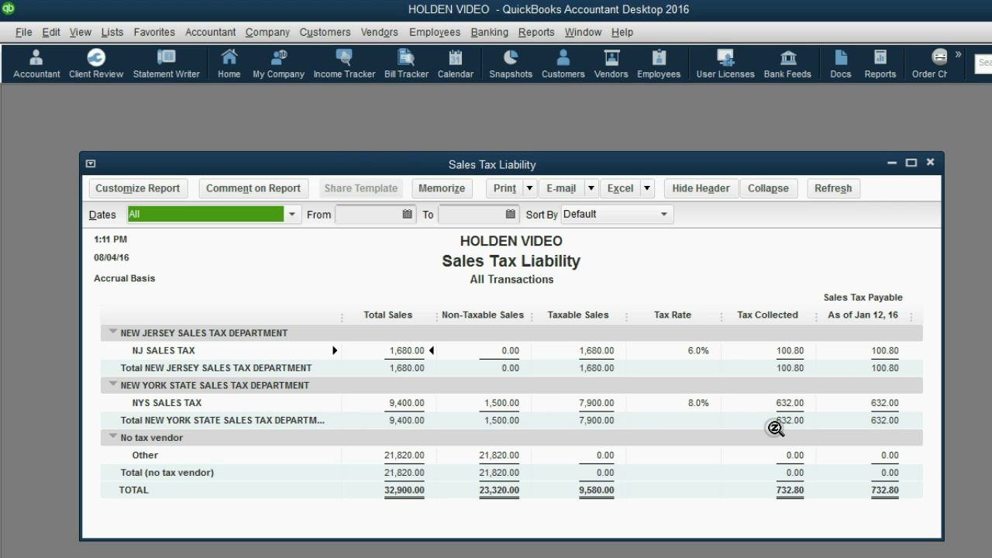
pyautogui.doubleClick(789, 404)
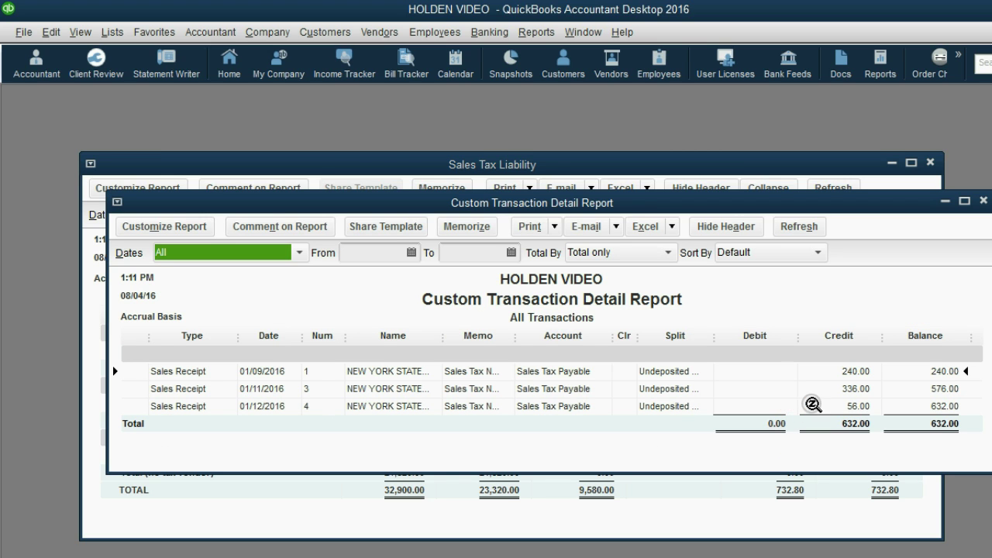
pyautogui.click(857, 406)
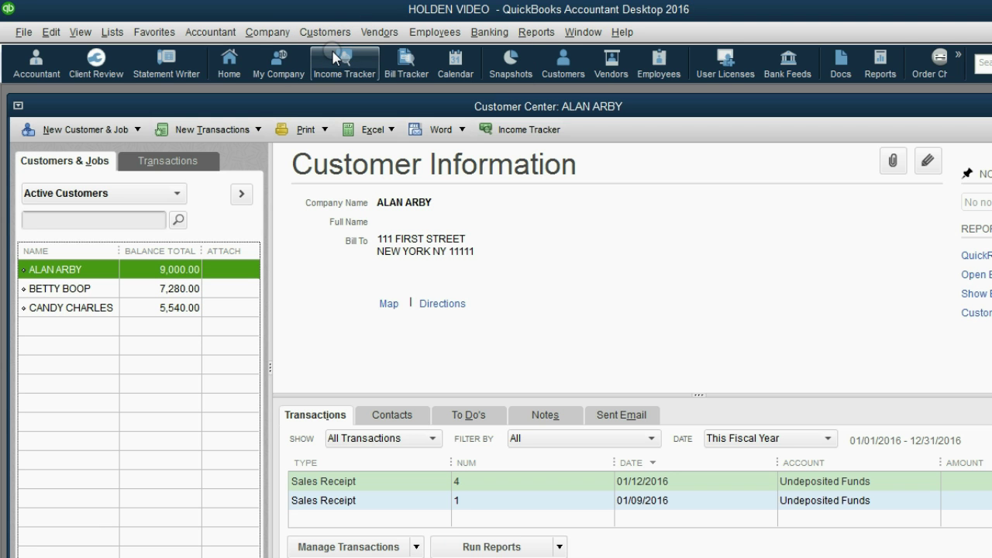
# Set the tax code to Non in the customer's Sales Tax Settings and save
pyautogui.doubleClick(92, 269)
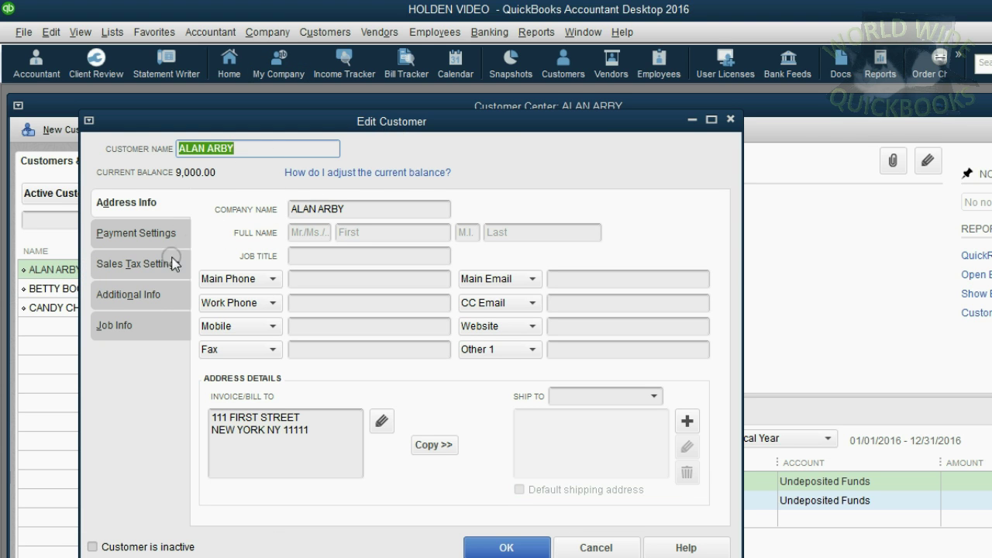
pyautogui.click(148, 268)
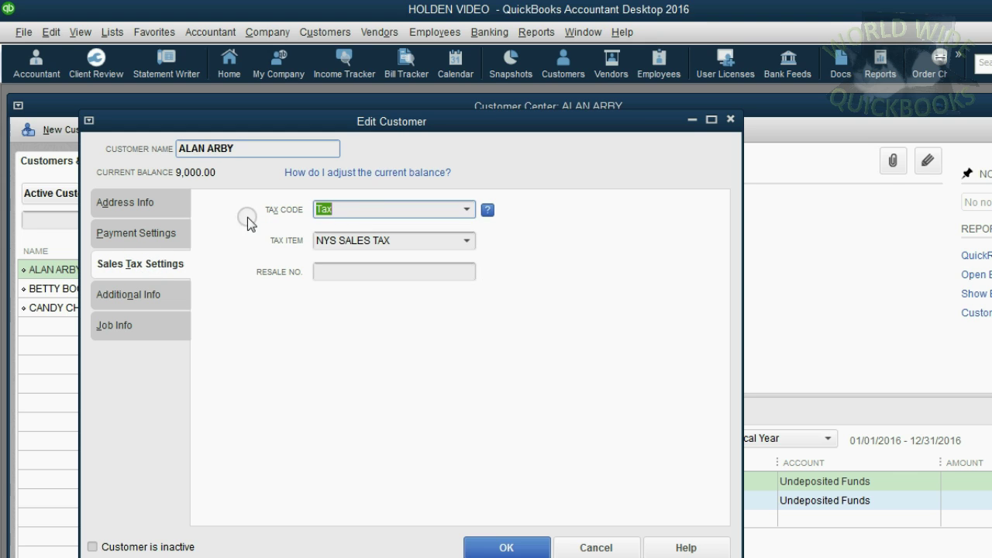
pyautogui.click(467, 209)
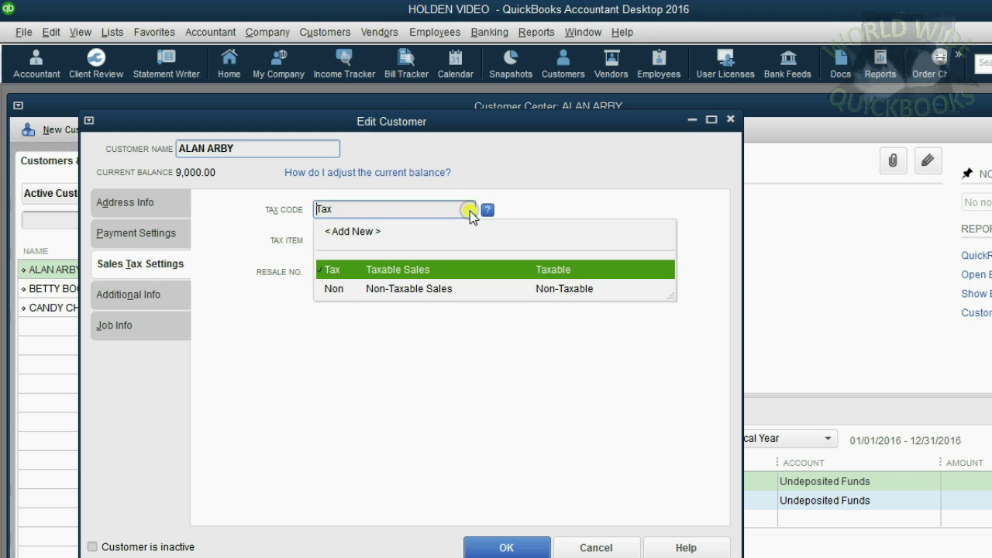
pyautogui.click(444, 290)
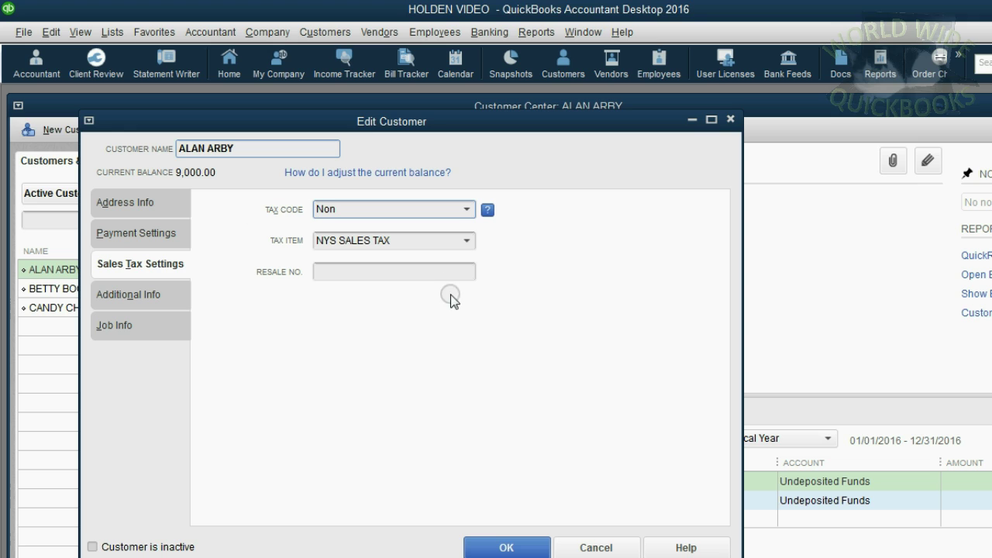
pyautogui.click(500, 548)
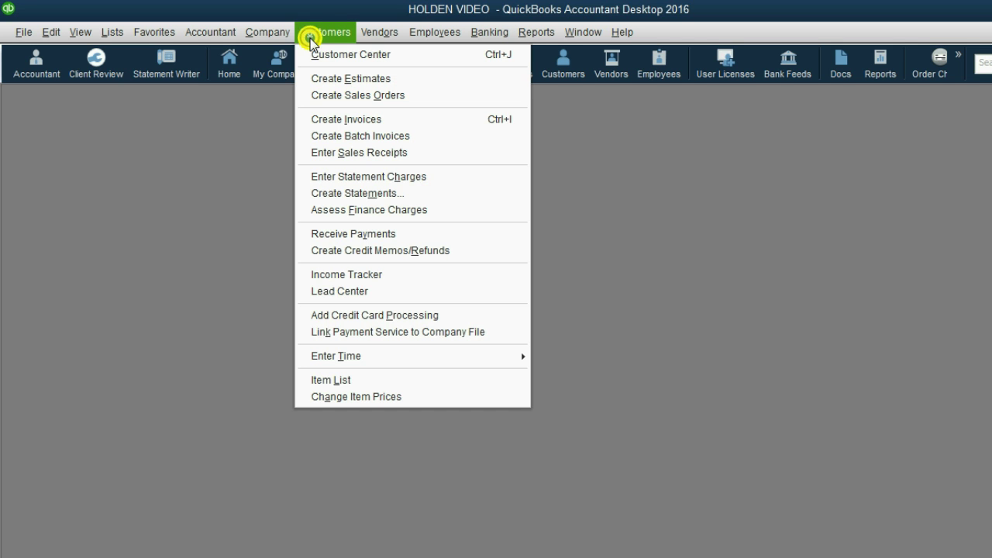
# Start a new sales receipt dated 01/13/2016
pyautogui.click(368, 154)
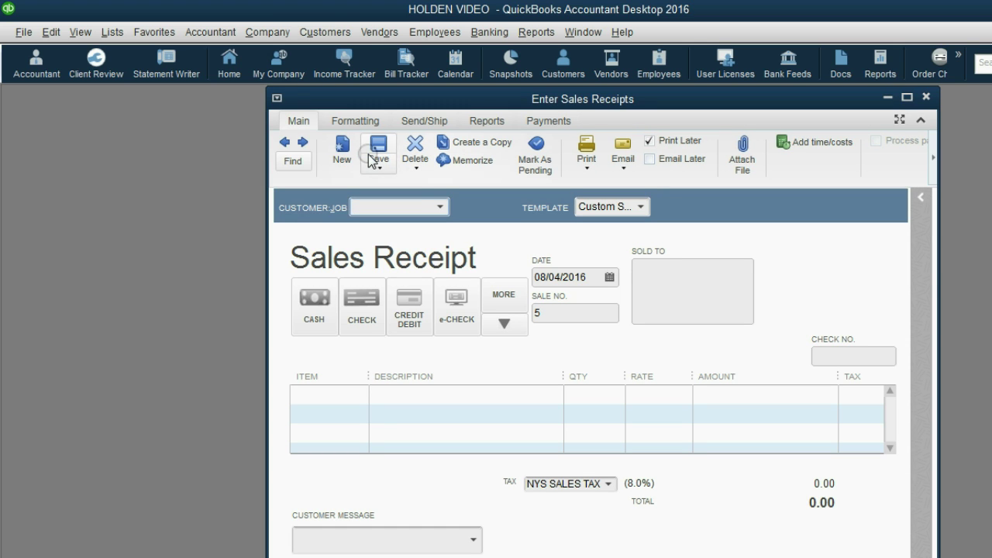
pyautogui.click(609, 277)
pyautogui.click(552, 305)
pyautogui.click(552, 304)
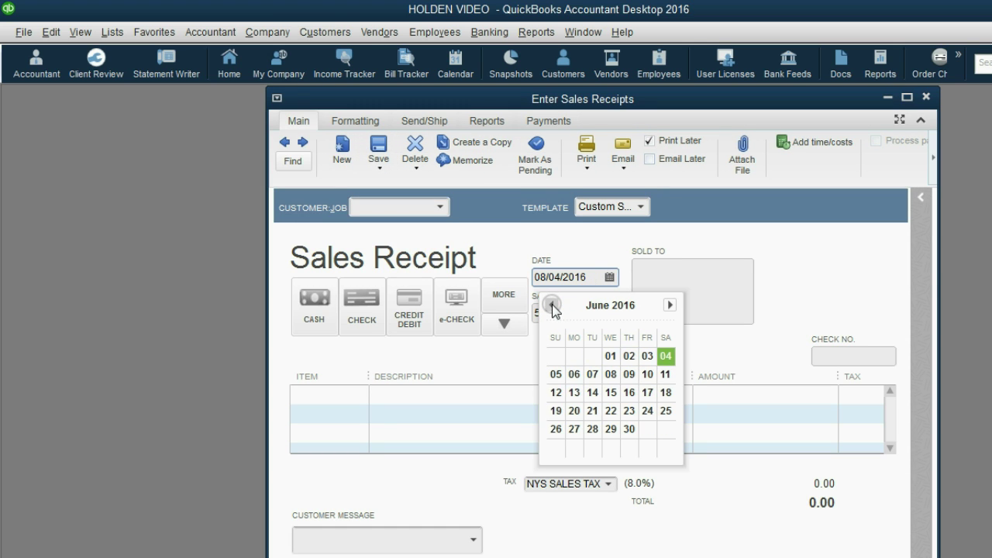
pyautogui.click(552, 304)
pyautogui.click(553, 305)
pyautogui.click(552, 305)
pyautogui.click(552, 305)
pyautogui.click(552, 305)
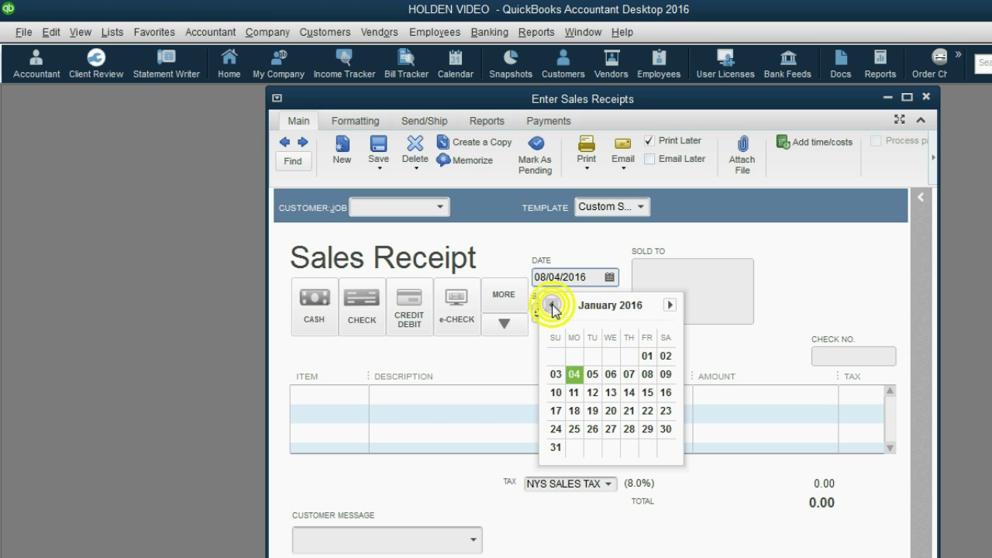
pyautogui.click(552, 305)
pyautogui.click(671, 305)
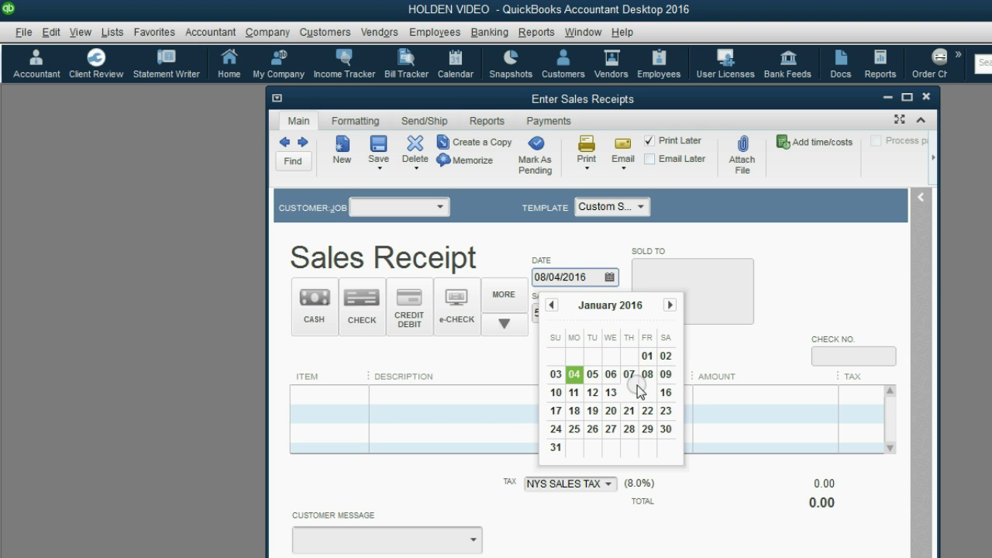
pyautogui.click(611, 392)
# Choose the customer, mark the sale as cash, and add VIDEO and EDITING lines
pyautogui.click(440, 206)
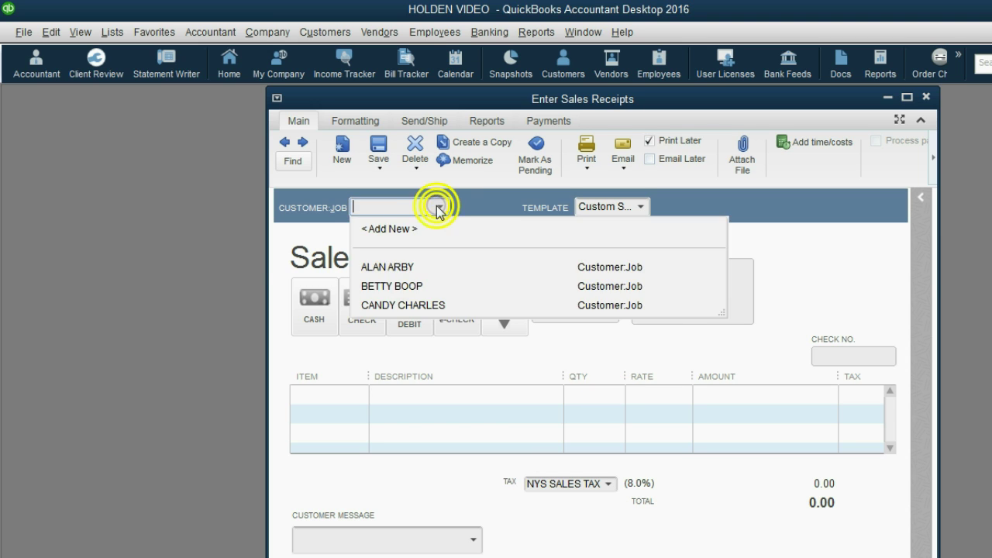
pyautogui.click(423, 273)
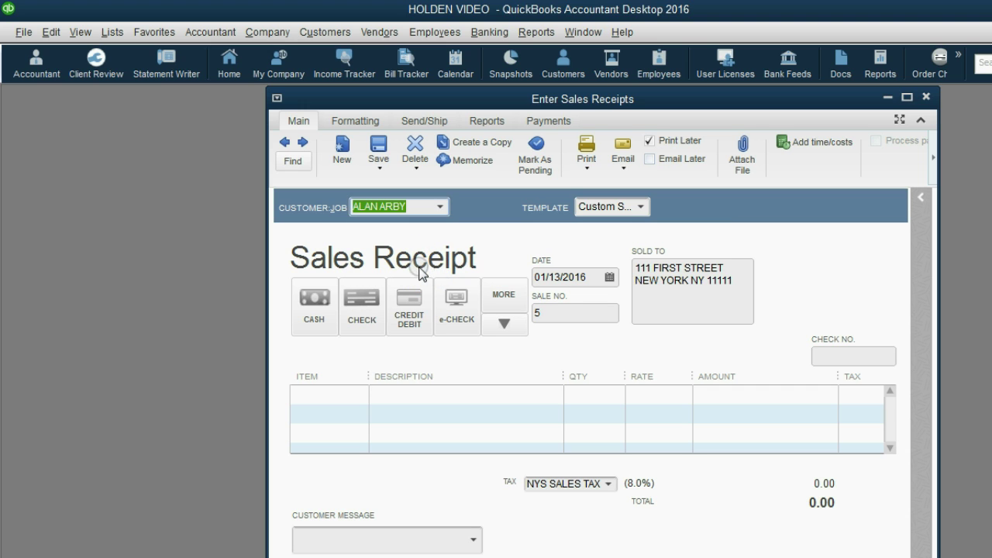
pyautogui.click(325, 302)
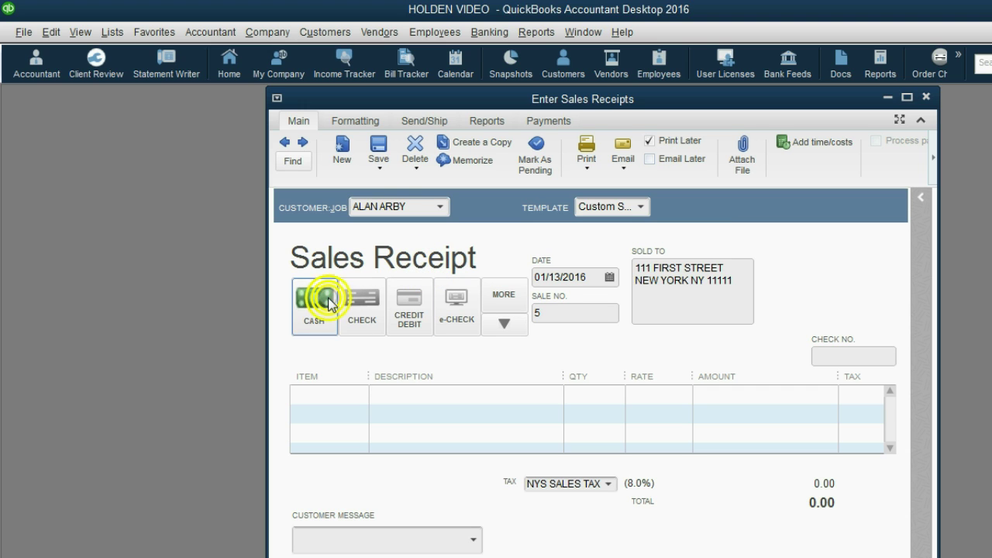
pyautogui.click(353, 394)
pyautogui.click(360, 395)
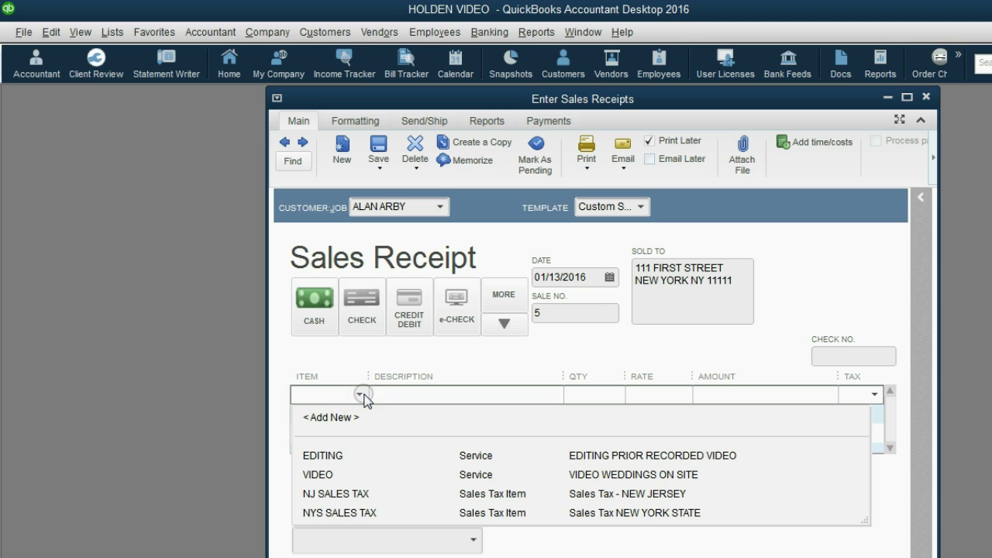
pyautogui.click(355, 474)
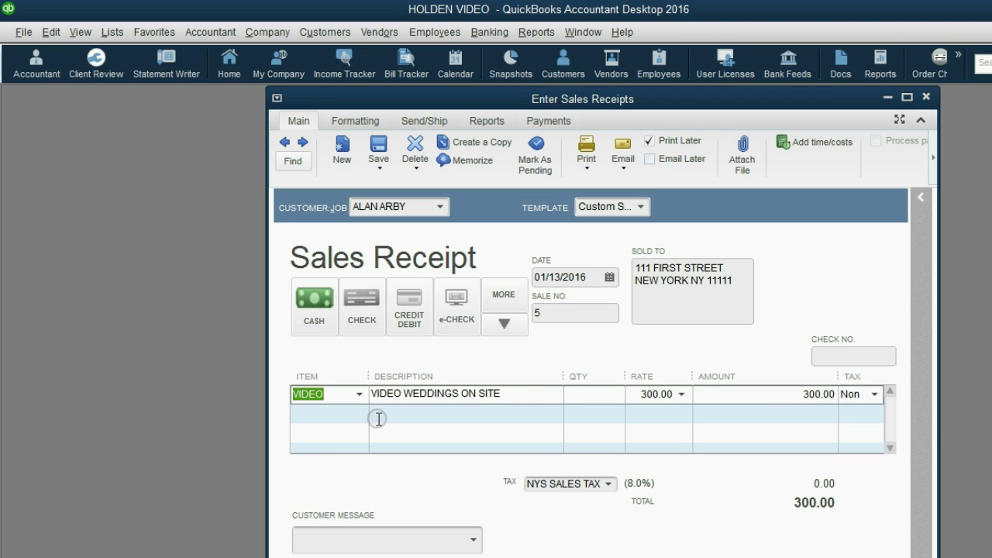
pyautogui.click(355, 414)
pyautogui.click(359, 414)
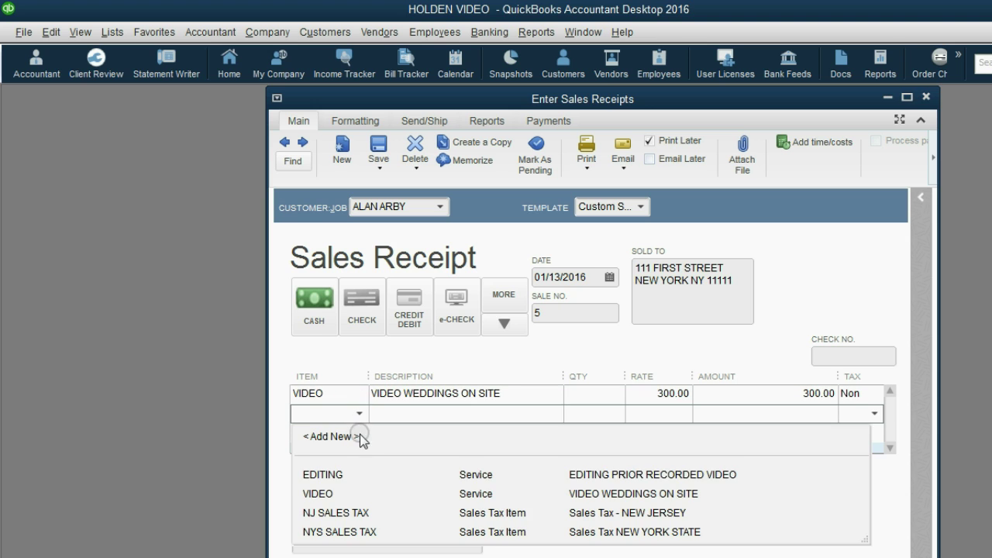
pyautogui.click(358, 475)
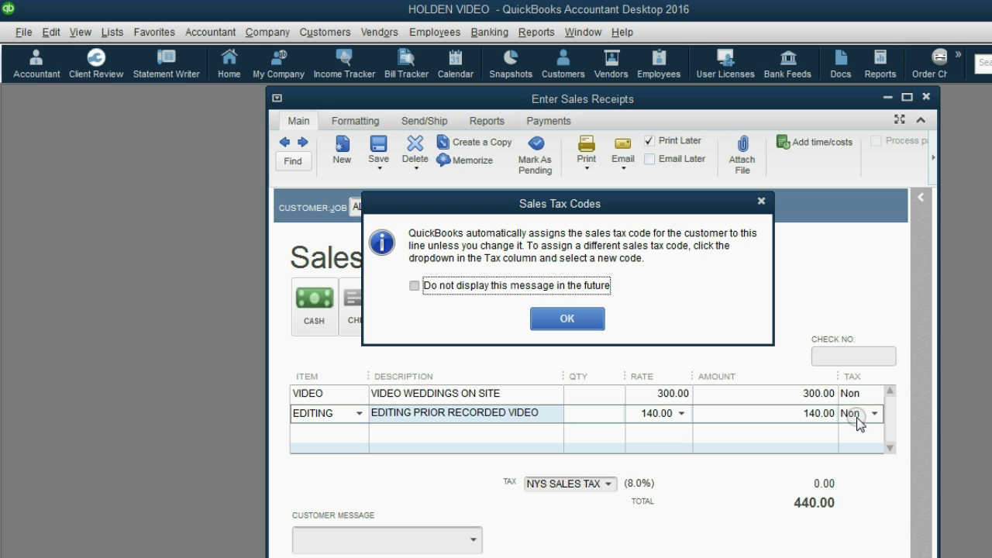
# Close the Sales Tax Codes message and switch EDITING between Tax and Non, ending on Non
pyautogui.moveTo(632, 210); pyautogui.dragTo(630, 238)
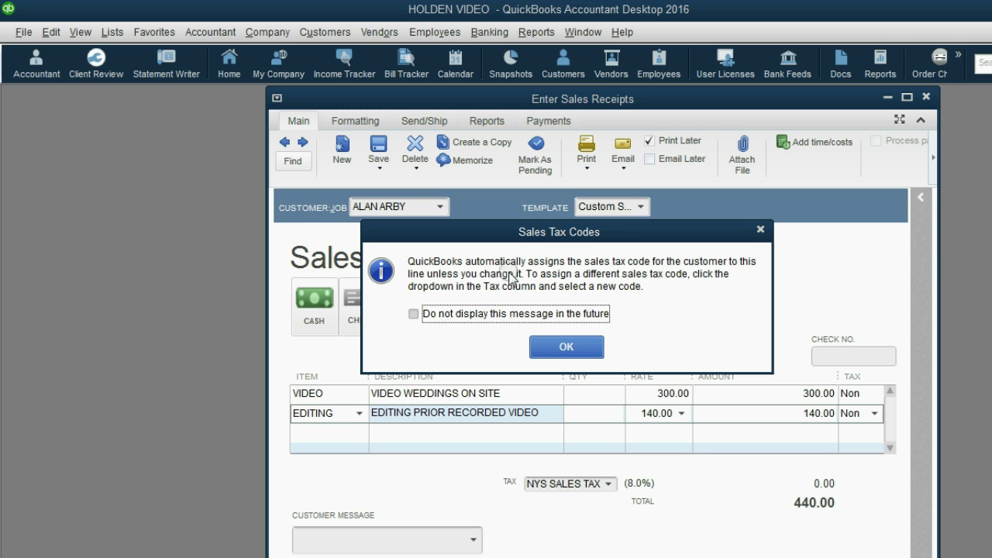
pyautogui.click(566, 346)
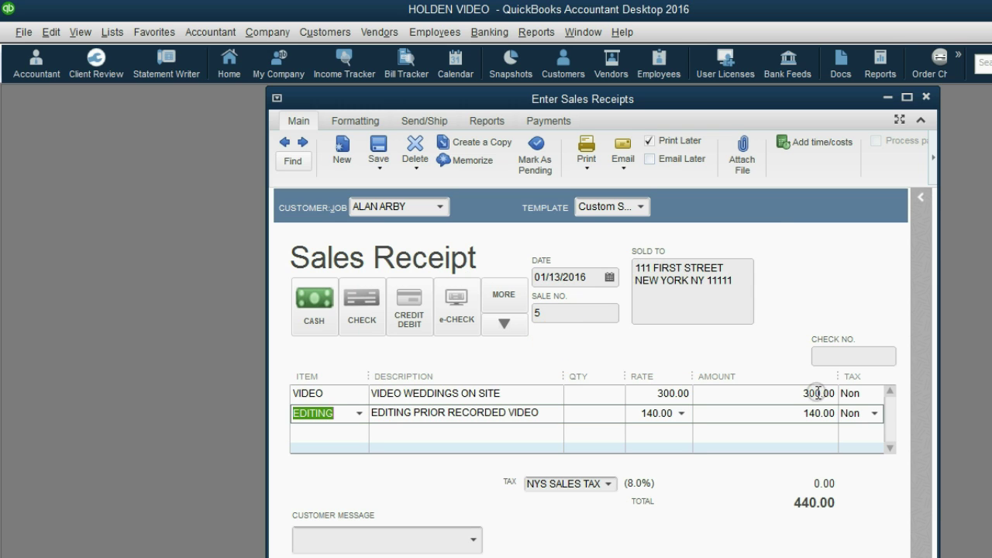
pyautogui.click(874, 414)
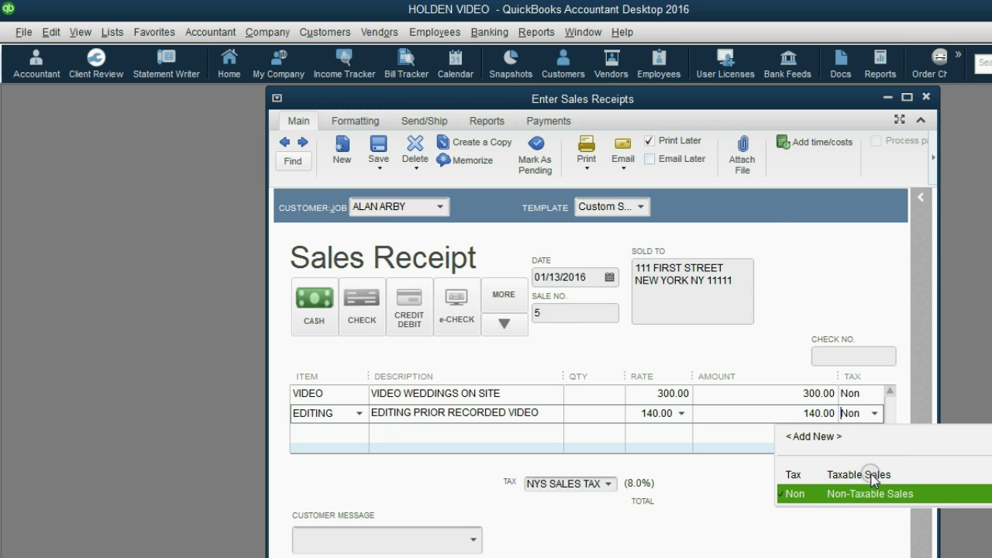
pyautogui.click(874, 475)
pyautogui.click(877, 415)
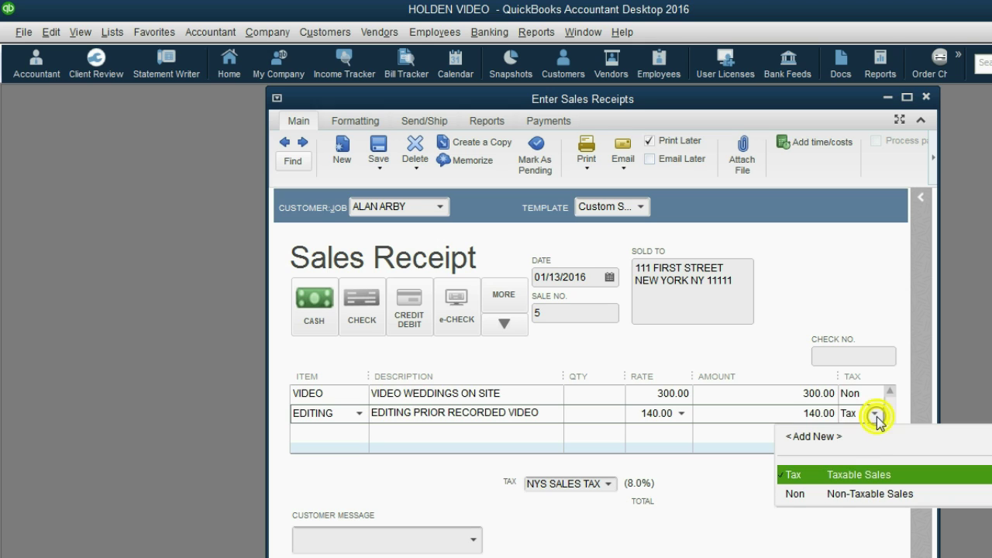
pyautogui.click(870, 493)
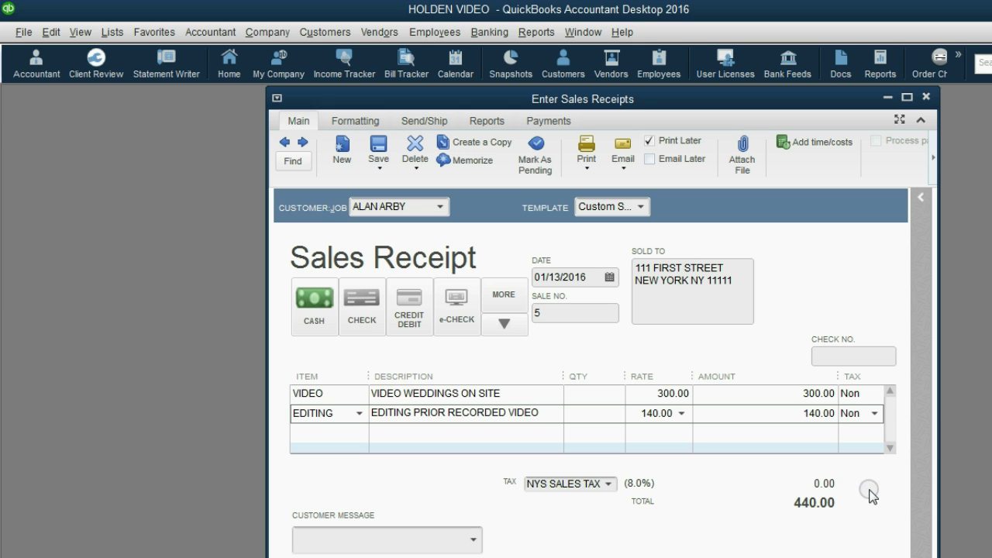
pyautogui.click(875, 414)
pyautogui.click(874, 473)
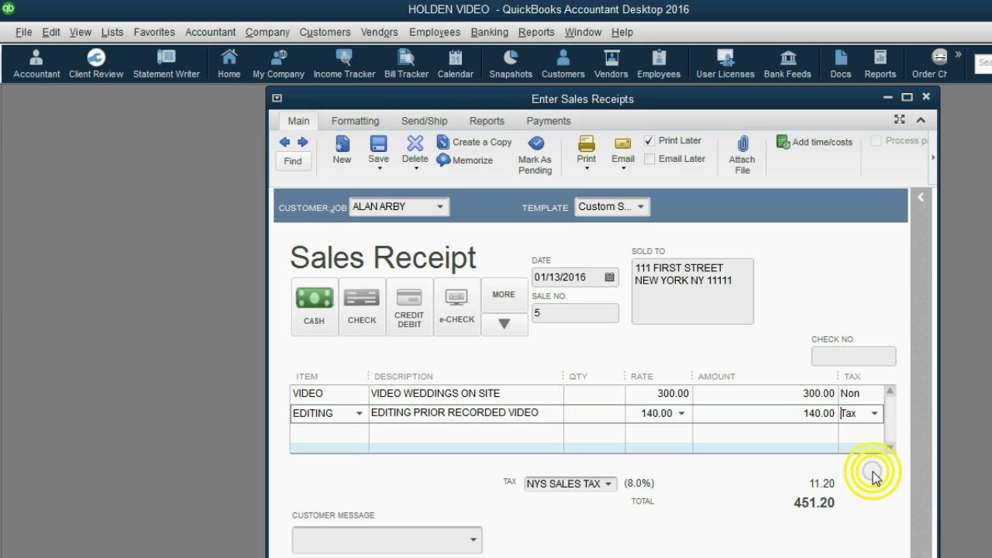
pyautogui.click(876, 415)
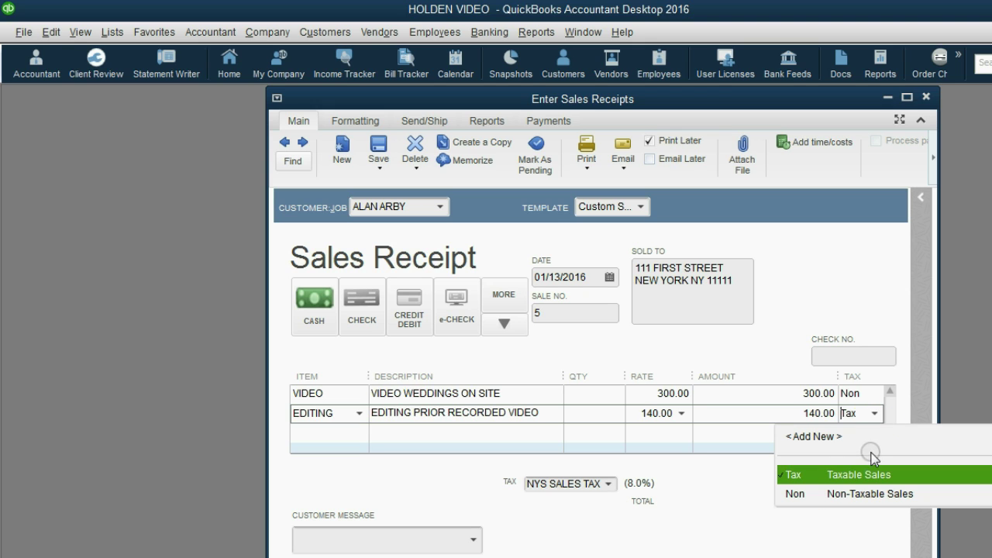
pyautogui.click(871, 494)
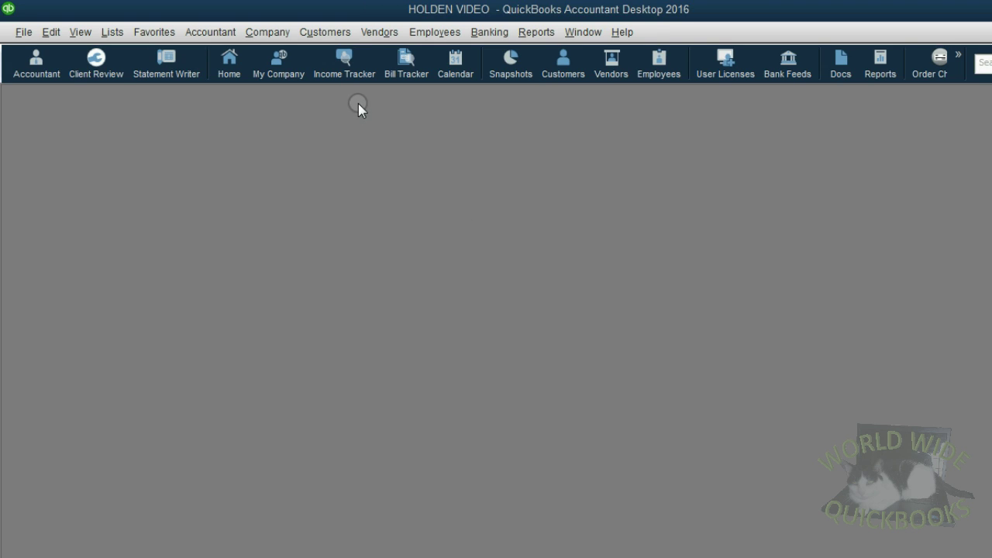
# Open the Sales Tax Code List, widen it, and begin a new sales tax code
pyautogui.click(371, 35)
pyautogui.moveTo(405, 140)
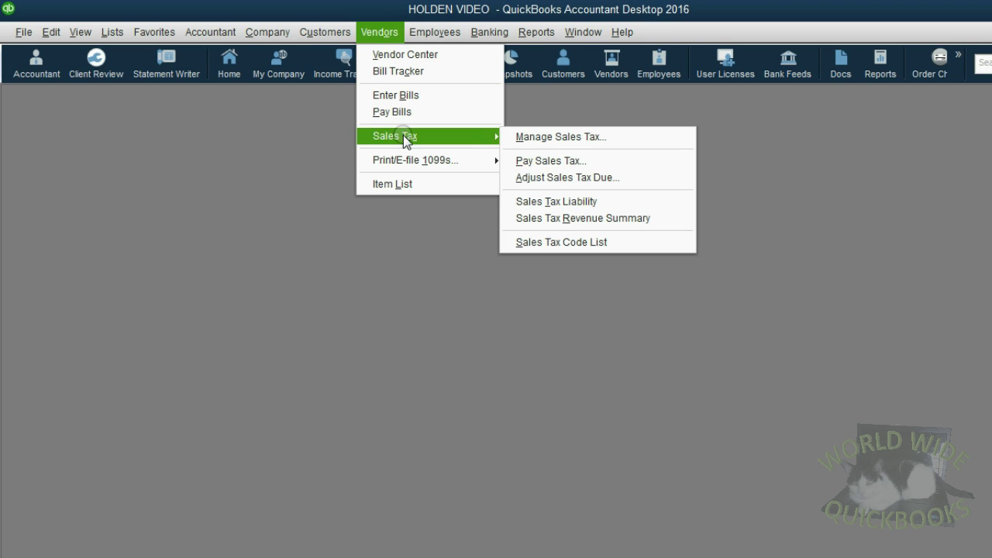
pyautogui.click(572, 244)
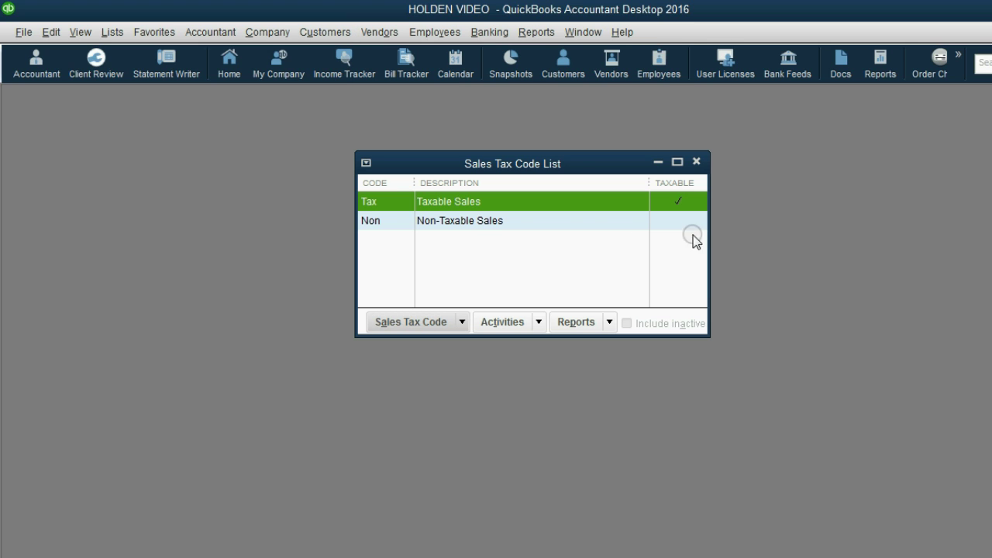
pyautogui.moveTo(708, 226); pyautogui.dragTo(911, 237)
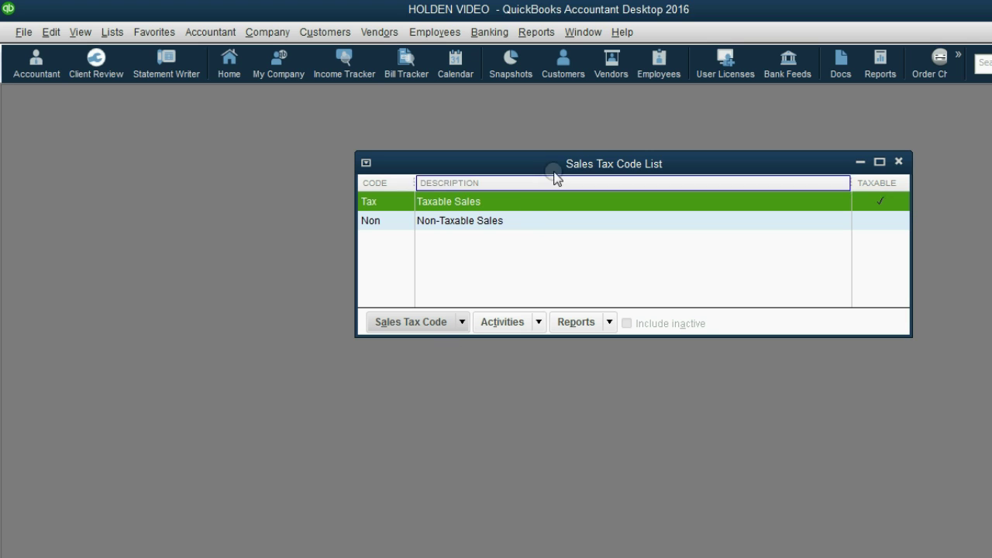
pyautogui.click(420, 324)
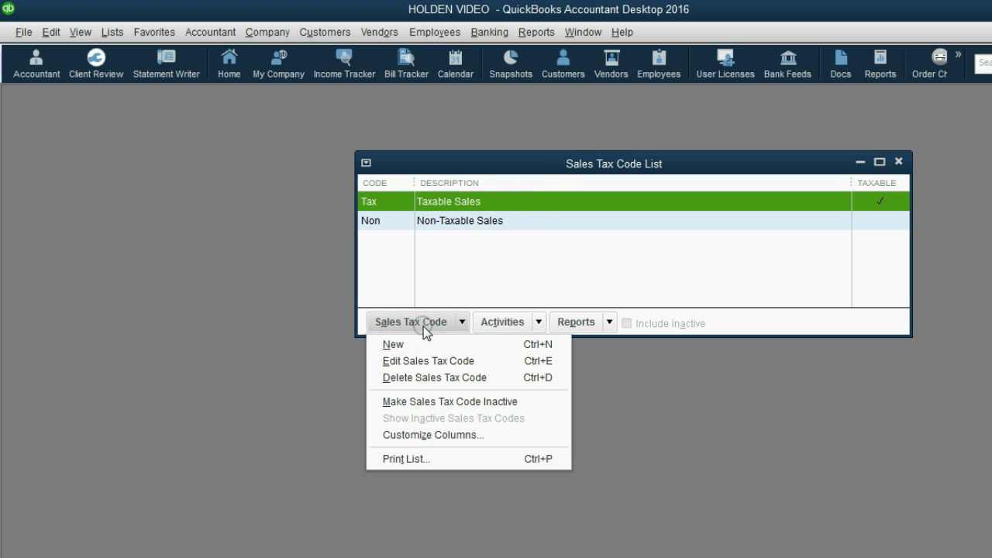
pyautogui.click(419, 346)
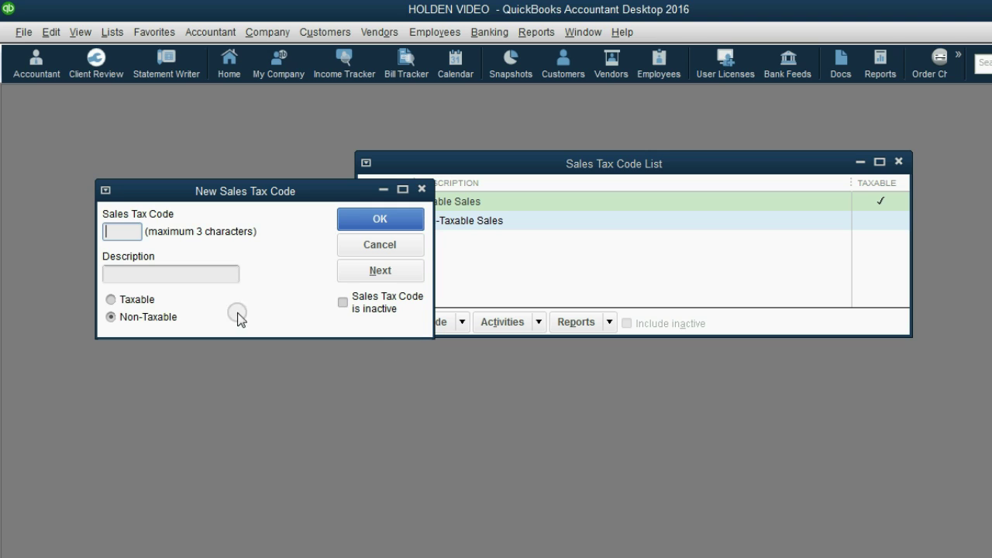
# Save new Non-Taxable sales tax code CTY with description CHARITY
pyautogui.click(129, 236)
pyautogui.write('CTY')
pyautogui.press('Tab')
pyautogui.write('CHARITY')
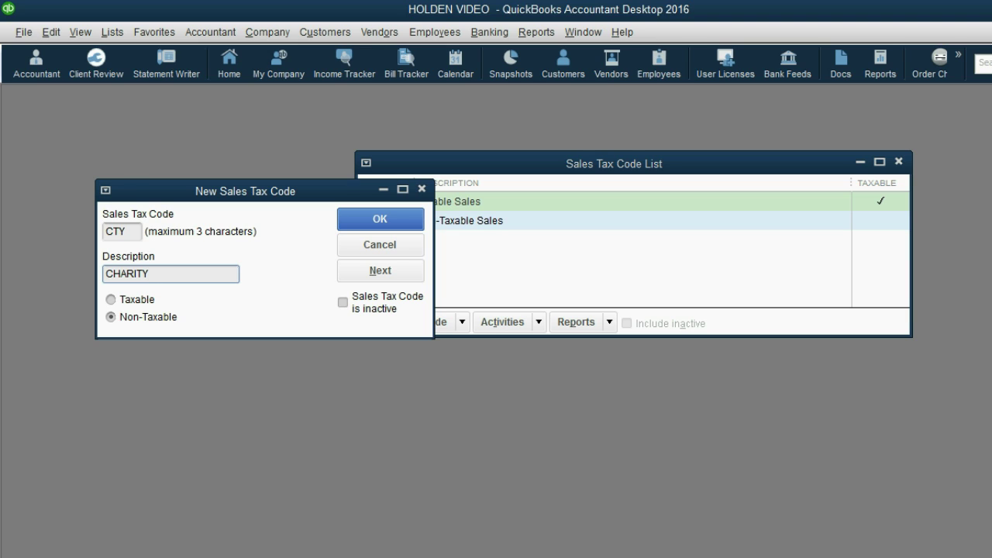
pyautogui.click(129, 231)
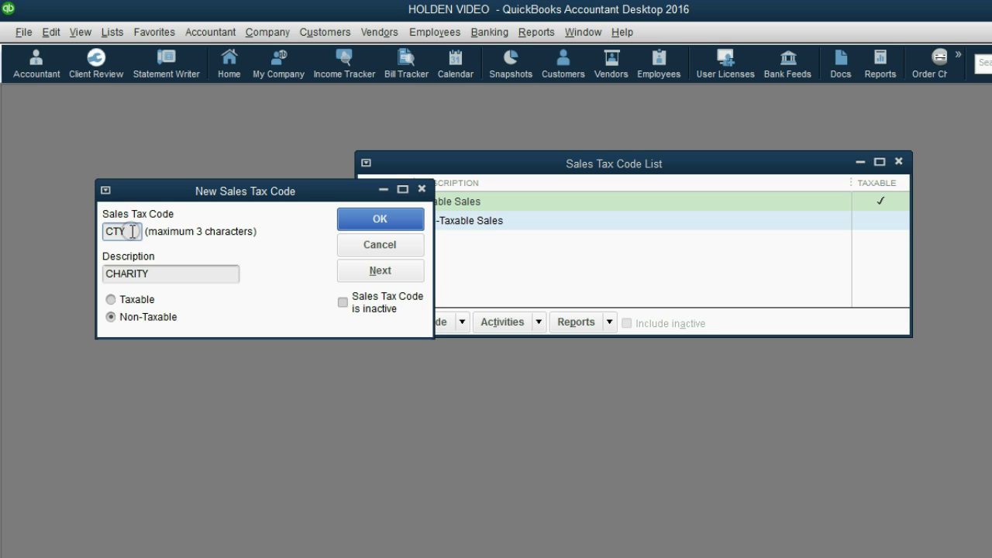
pyautogui.click(353, 219)
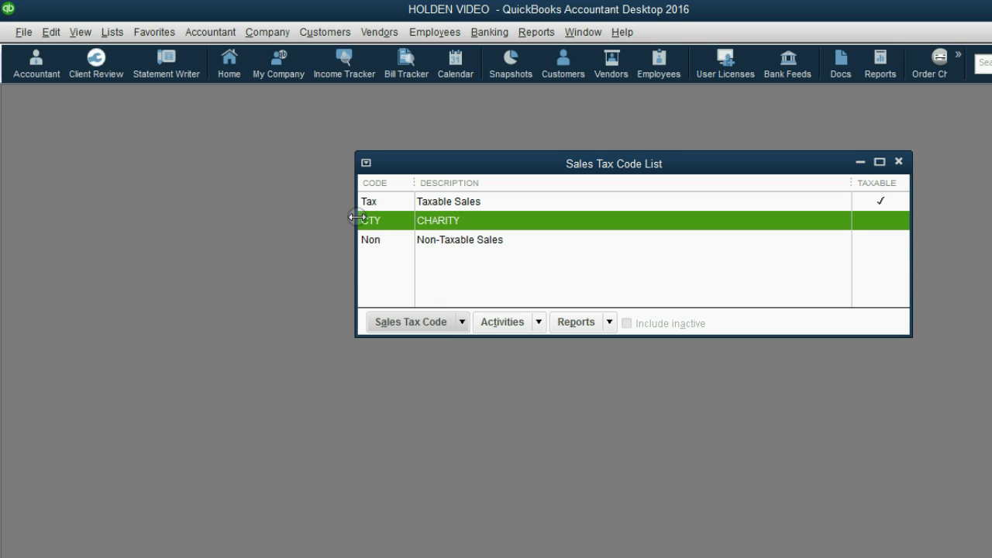
# Advance the slide to the bullet about changing the customer's tax code to CTY
pyautogui.click(387, 222)
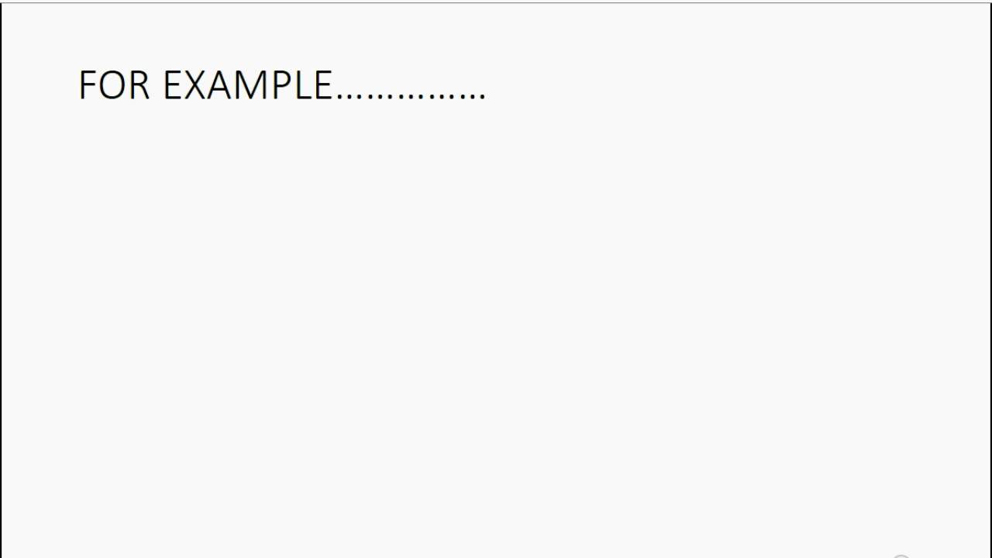
pyautogui.click(902, 555)
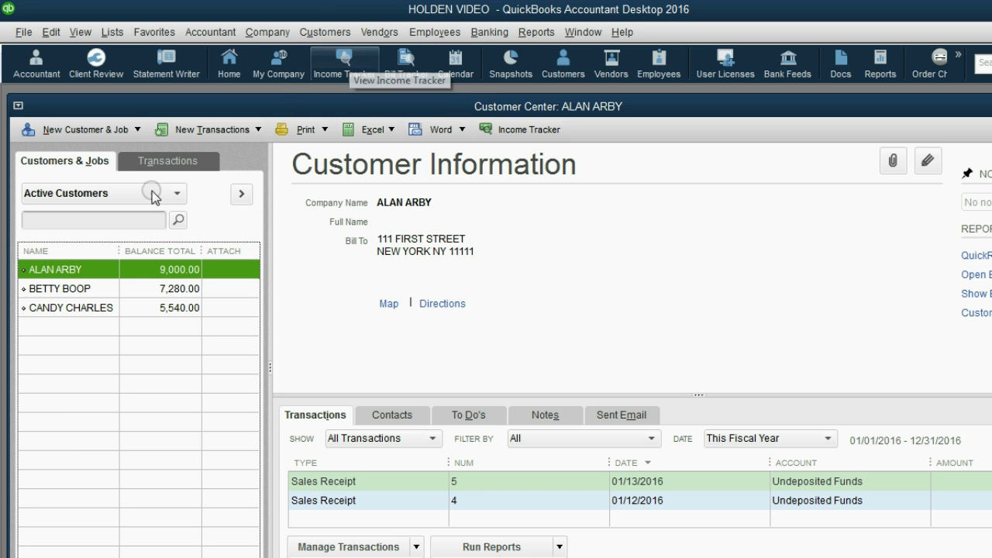
# Set the third customer's sales tax code to CTY in Edit Customer and save the record
pyautogui.doubleClick(96, 309)
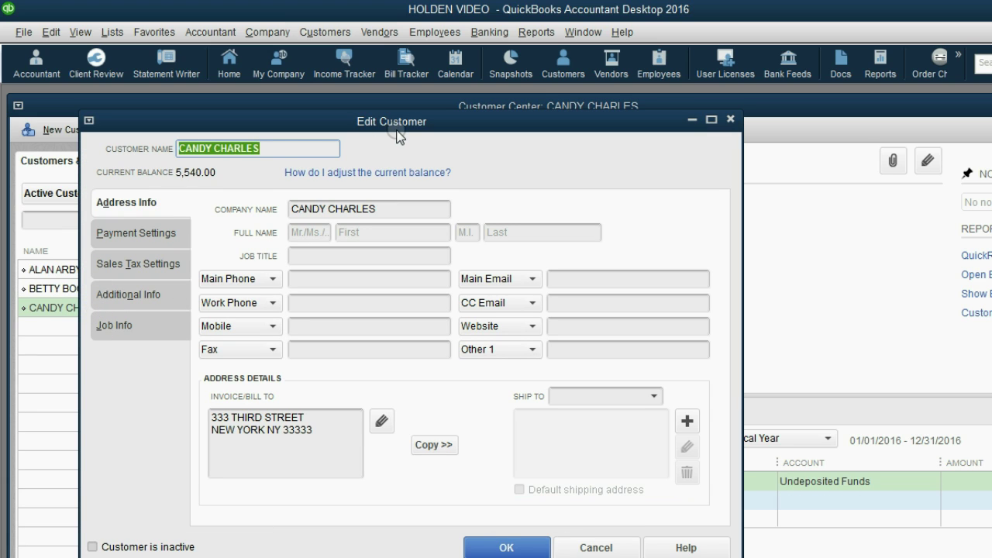
pyautogui.click(274, 148)
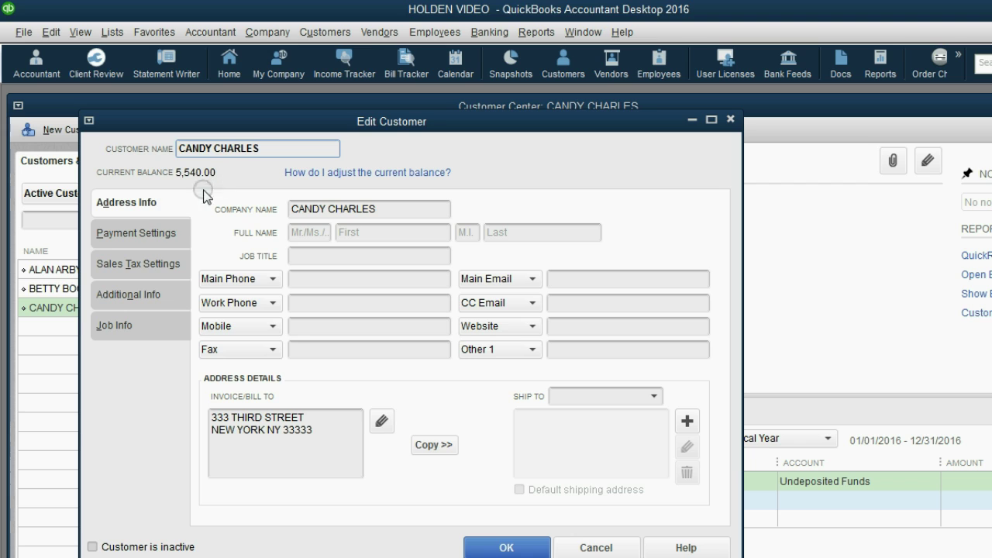
pyautogui.click(146, 263)
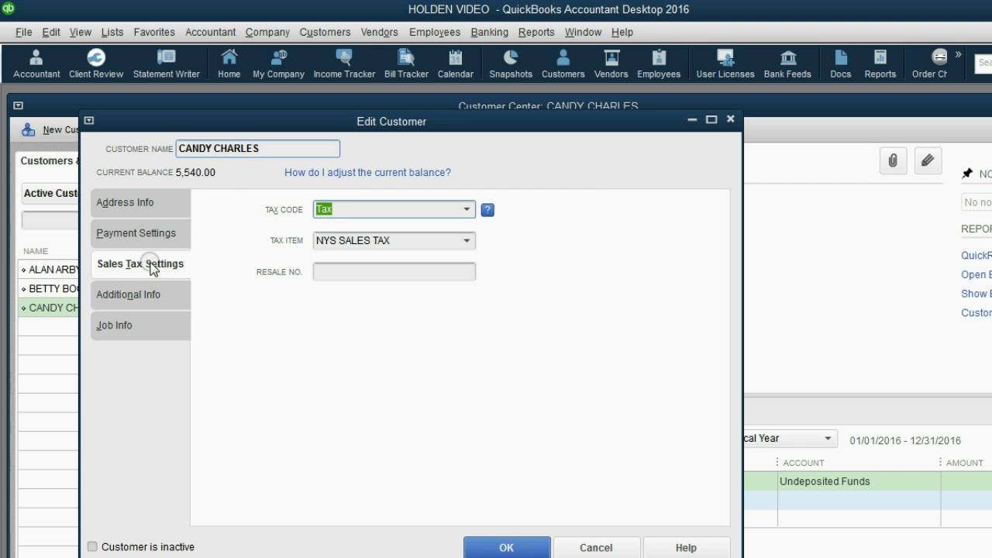
pyautogui.click(467, 210)
pyautogui.click(467, 211)
pyautogui.click(432, 288)
pyautogui.click(500, 547)
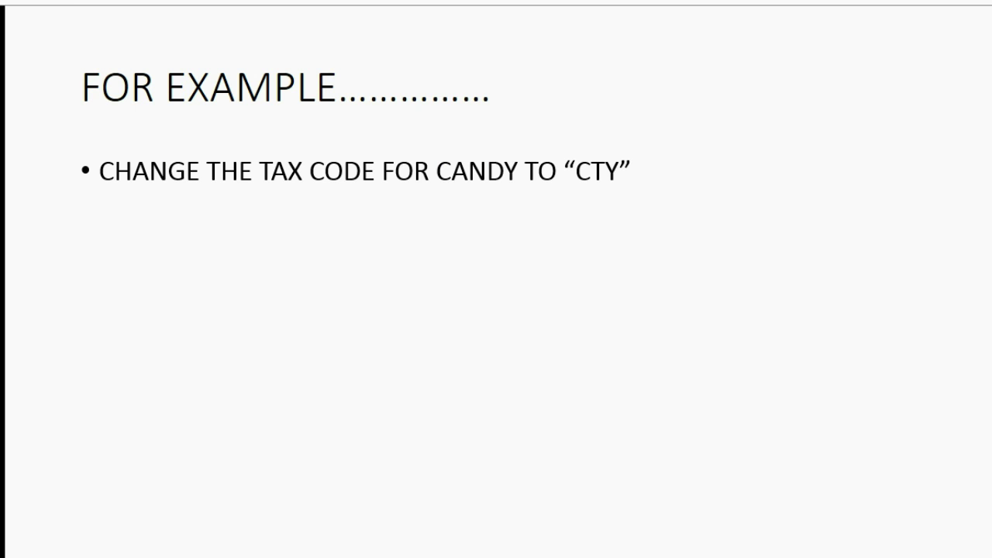
pyautogui.press('Right')
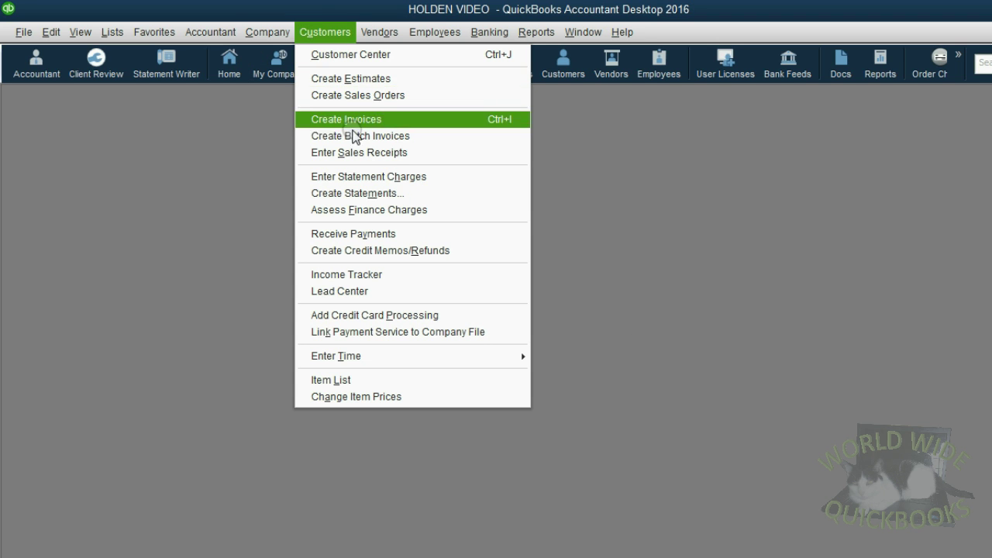
# Start a cash sales receipt dated 01/14/2016 for the customer
pyautogui.click(364, 153)
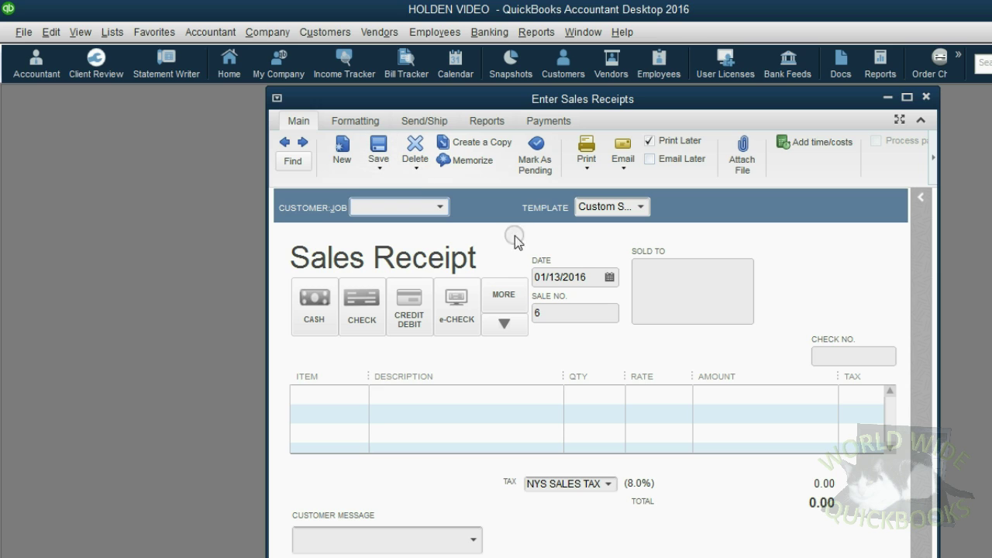
pyautogui.click(610, 277)
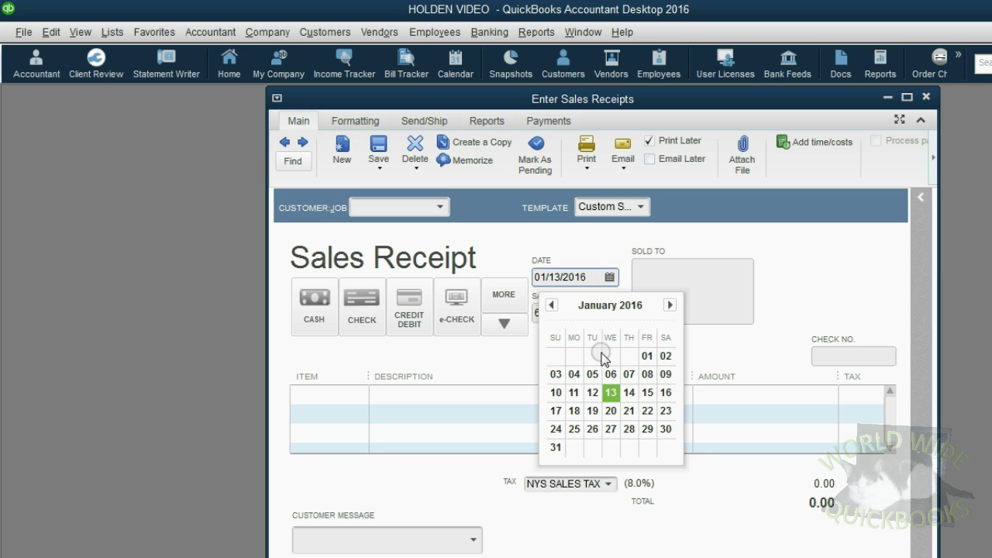
pyautogui.click(629, 392)
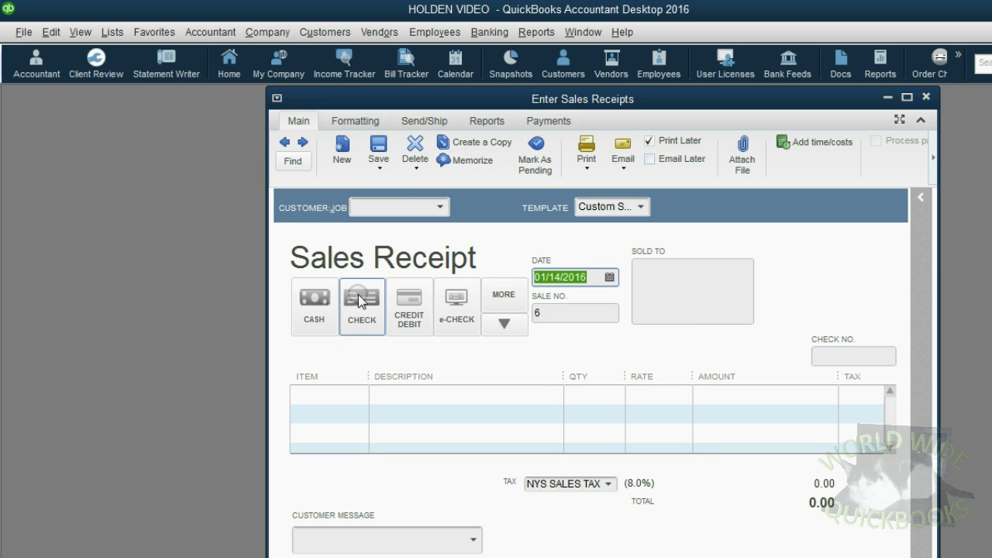
pyautogui.click(314, 307)
pyautogui.click(437, 209)
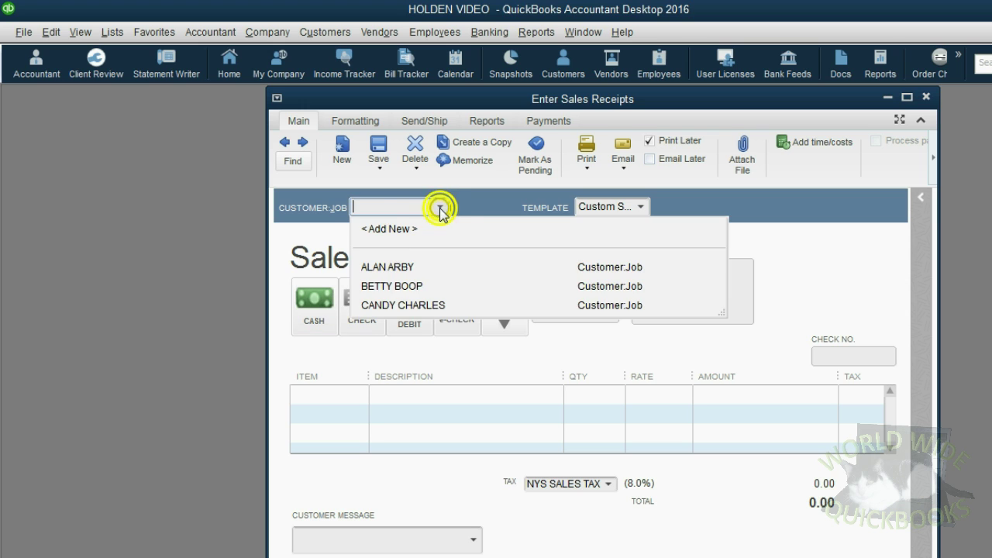
pyautogui.click(426, 307)
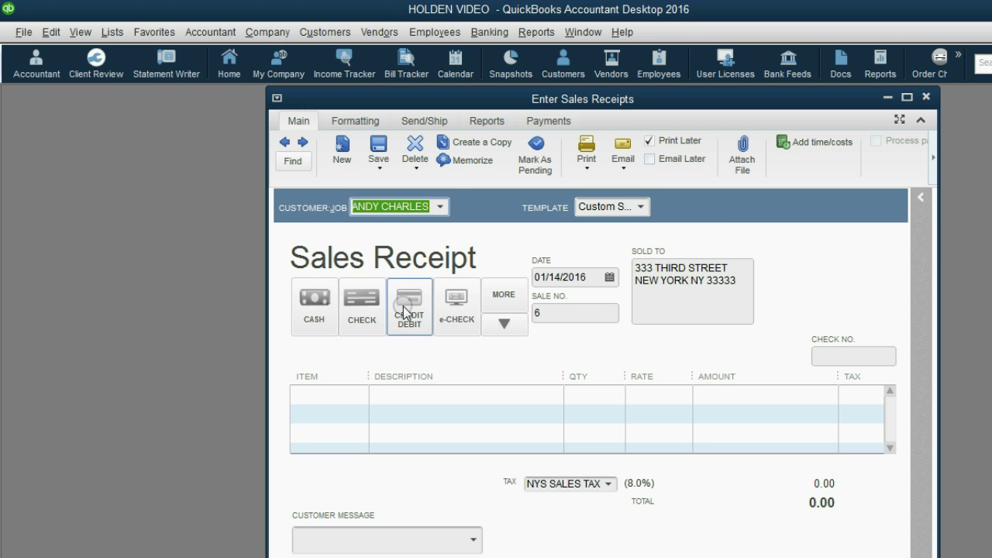
# Add a VIDEO line with quantity 5 to the receipt
pyautogui.click(359, 394)
pyautogui.click(359, 394)
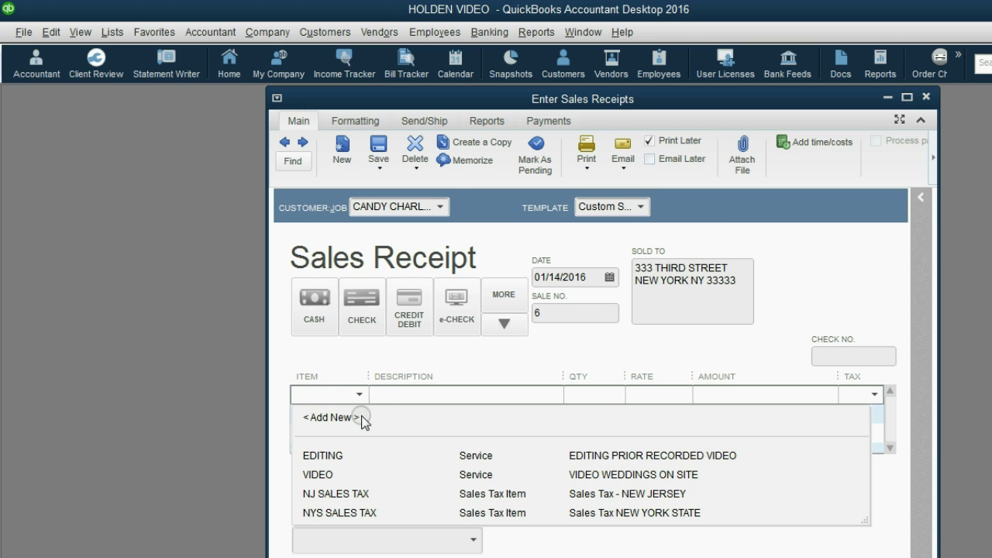
pyautogui.click(357, 475)
pyautogui.click(595, 394)
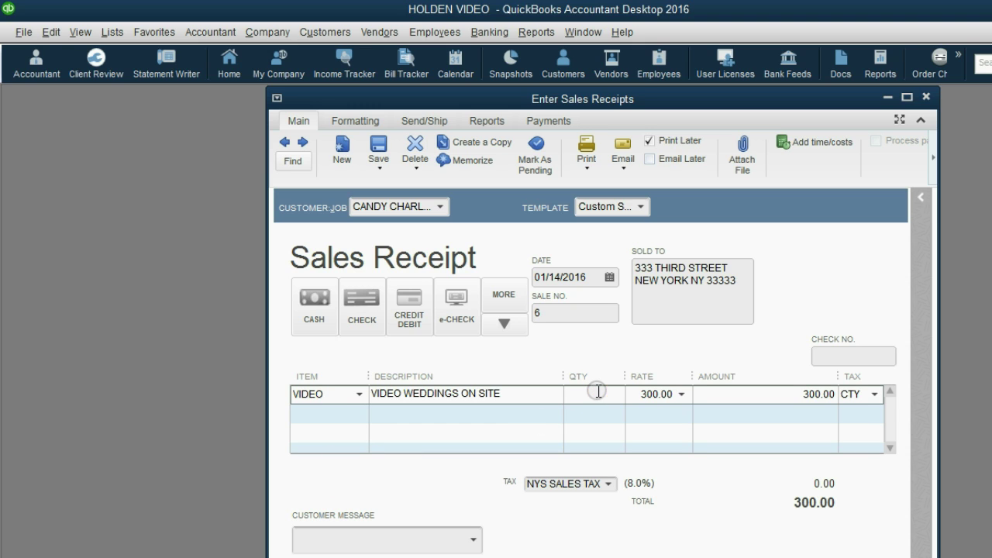
pyautogui.write('5')
pyautogui.press('Tab')
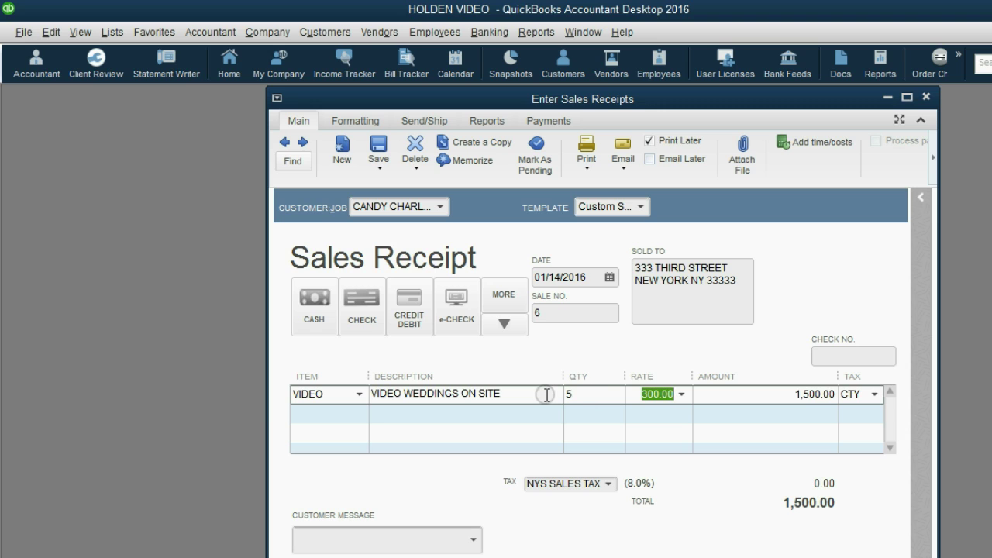
# Compare Non-Taxable with CTY and keep CTY as the VIDEO line's tax code
pyautogui.click(877, 395)
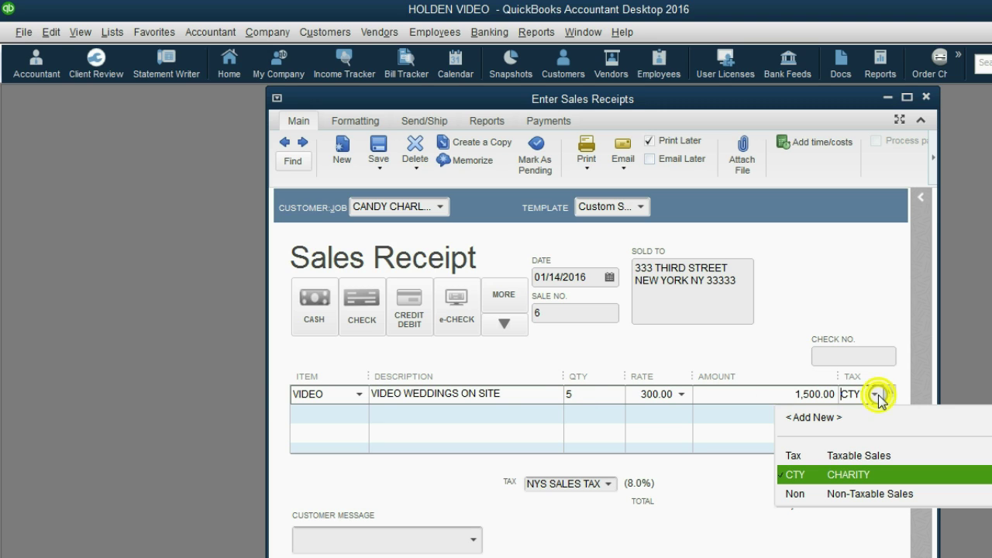
pyautogui.click(824, 497)
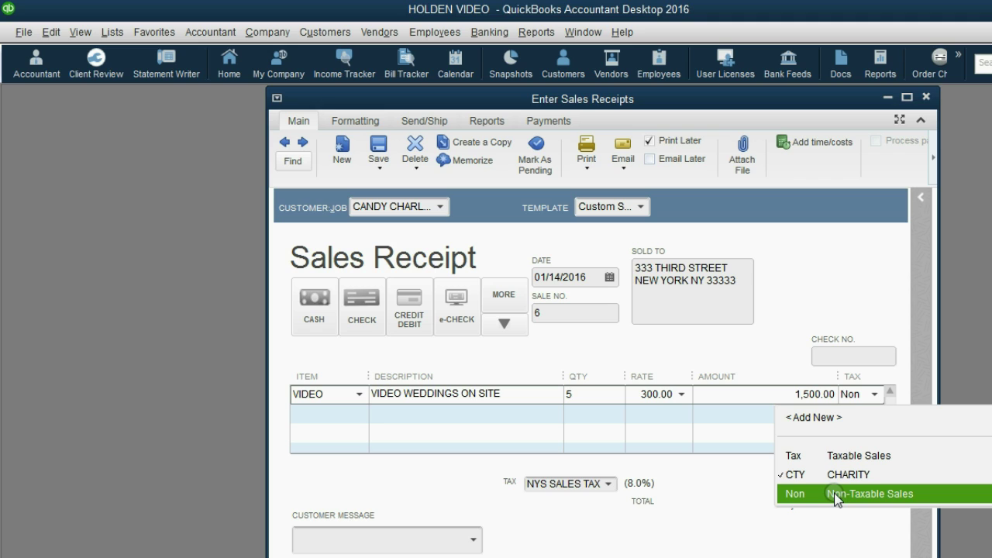
pyautogui.click(833, 477)
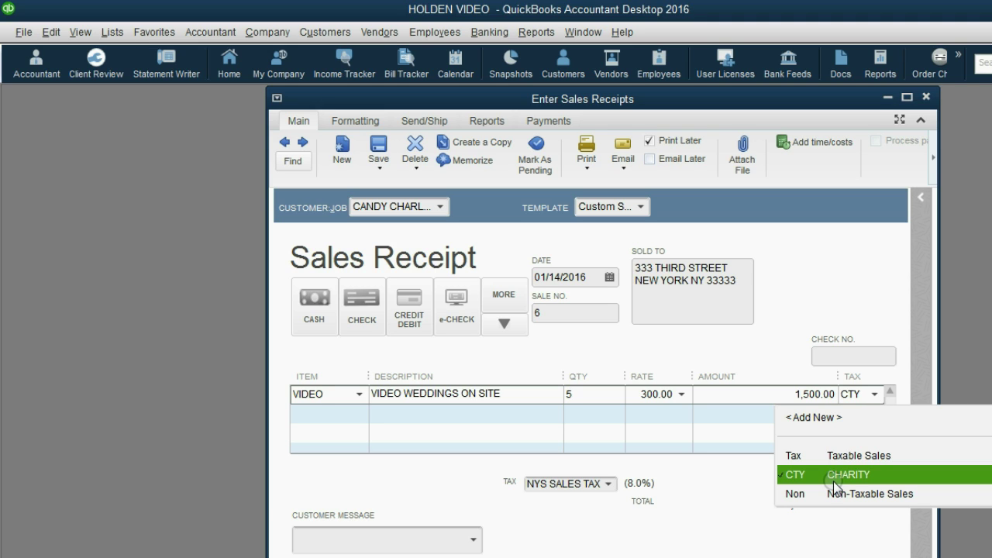
pyautogui.click(832, 493)
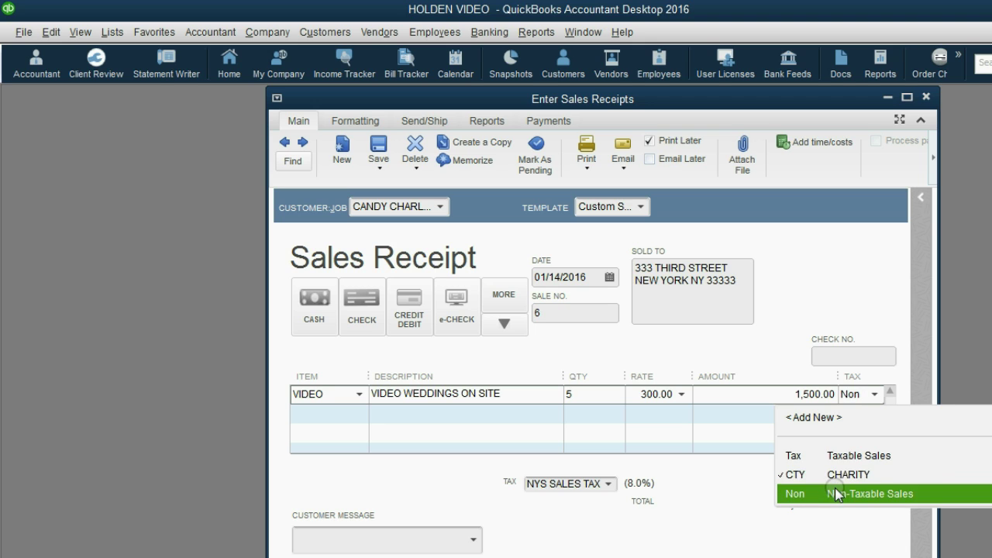
pyautogui.click(834, 477)
pyautogui.click(833, 476)
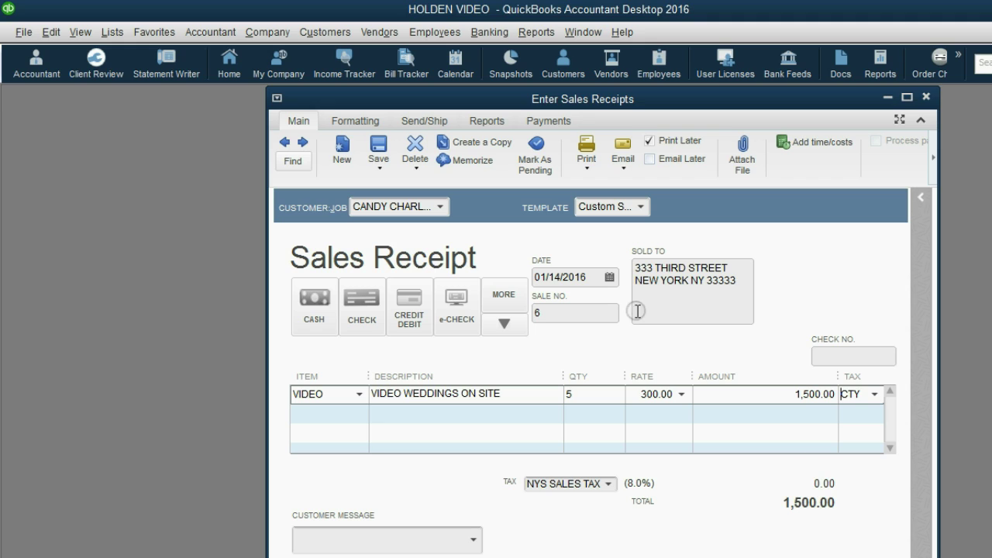
pyautogui.click(436, 207)
# Add EDITING as the second receipt line, keeping its tax code CTY
pyautogui.click(355, 414)
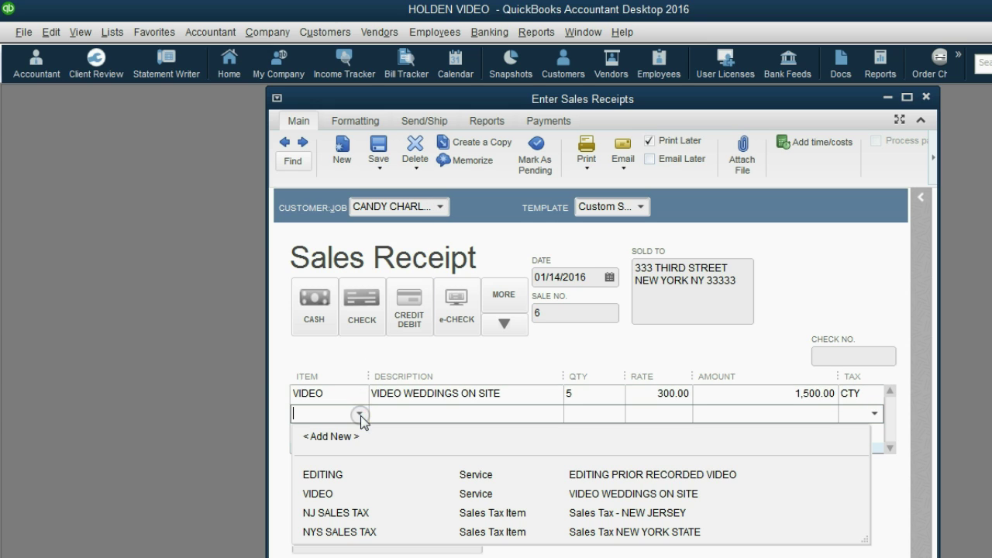
pyautogui.click(349, 475)
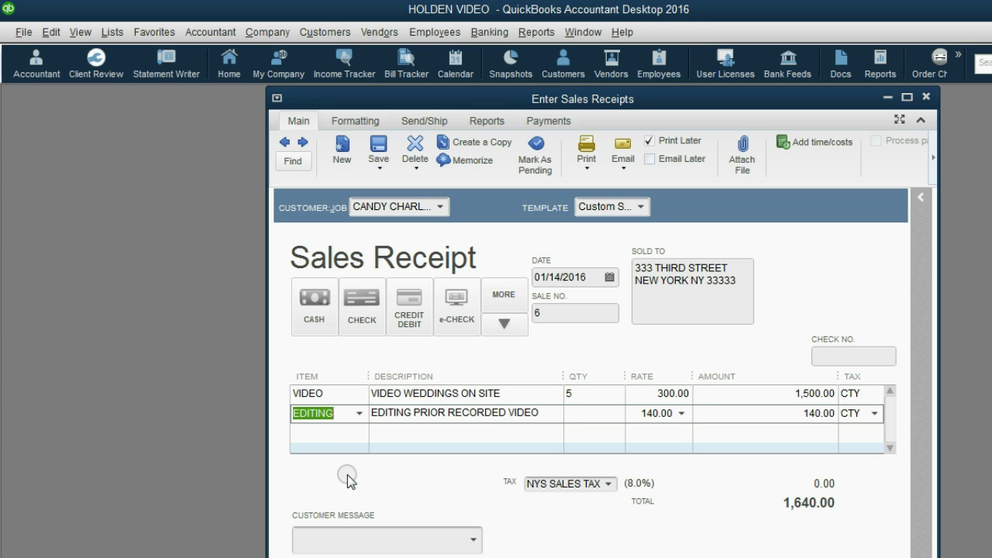
pyautogui.click(446, 207)
pyautogui.click(446, 207)
pyautogui.click(862, 413)
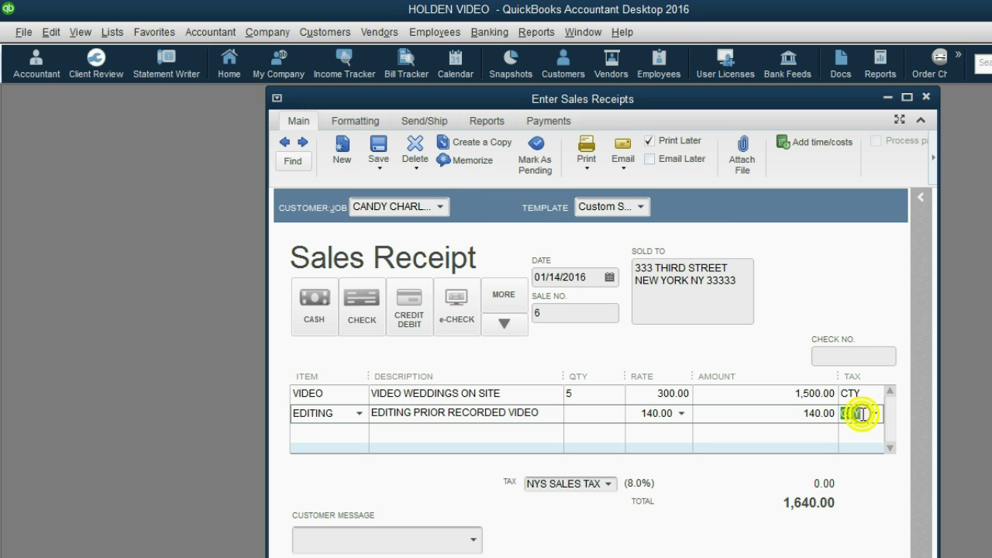
pyautogui.click(874, 416)
pyautogui.click(873, 416)
pyautogui.click(874, 416)
pyautogui.click(874, 417)
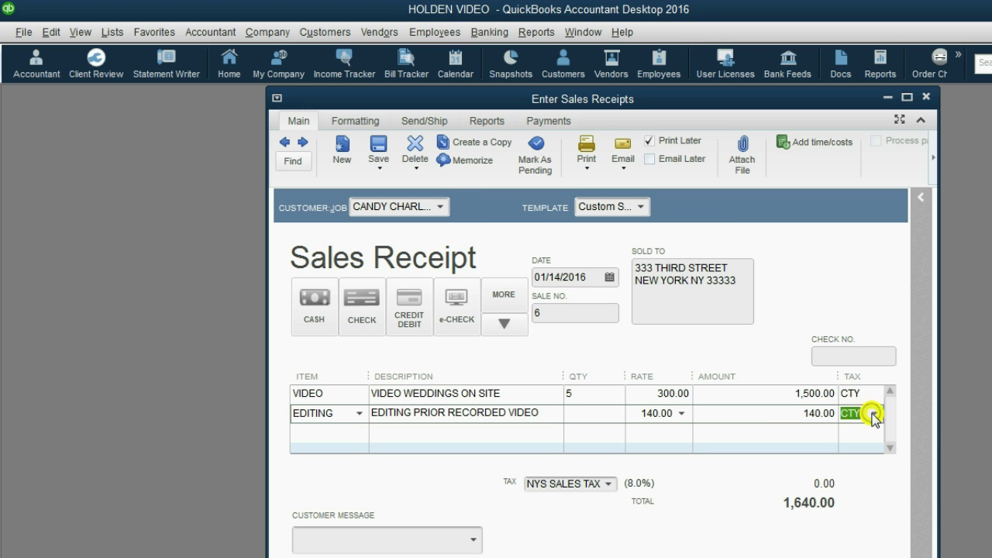
# Enter quantity 5 on the CTY EDITING line, bringing the total to 2,200.00
pyautogui.click(538, 412)
pyautogui.click(546, 412)
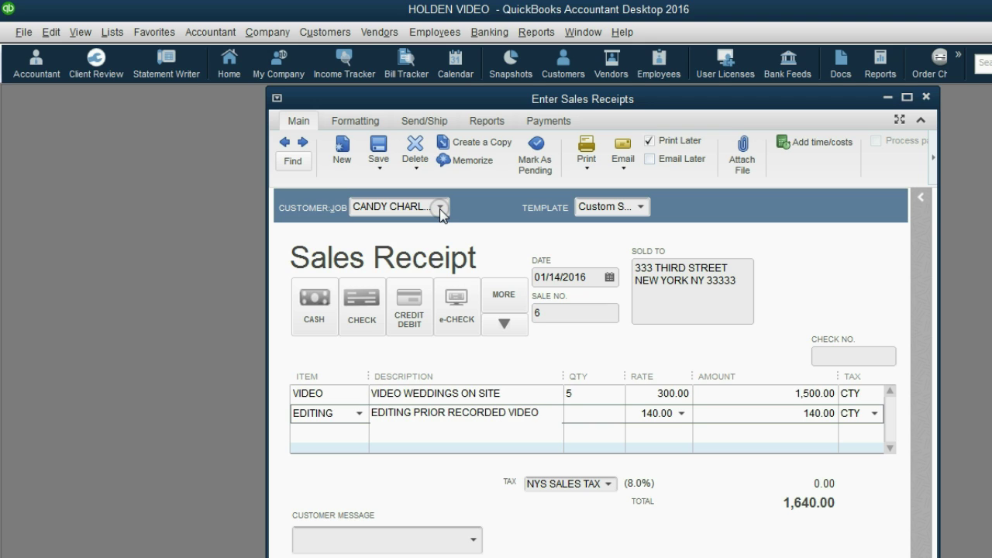
pyautogui.click(879, 416)
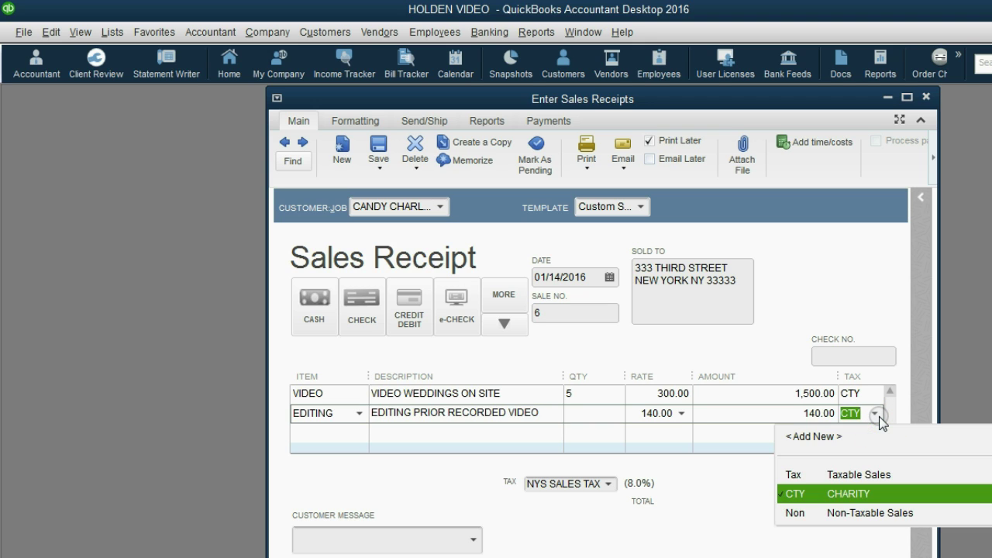
pyautogui.click(881, 419)
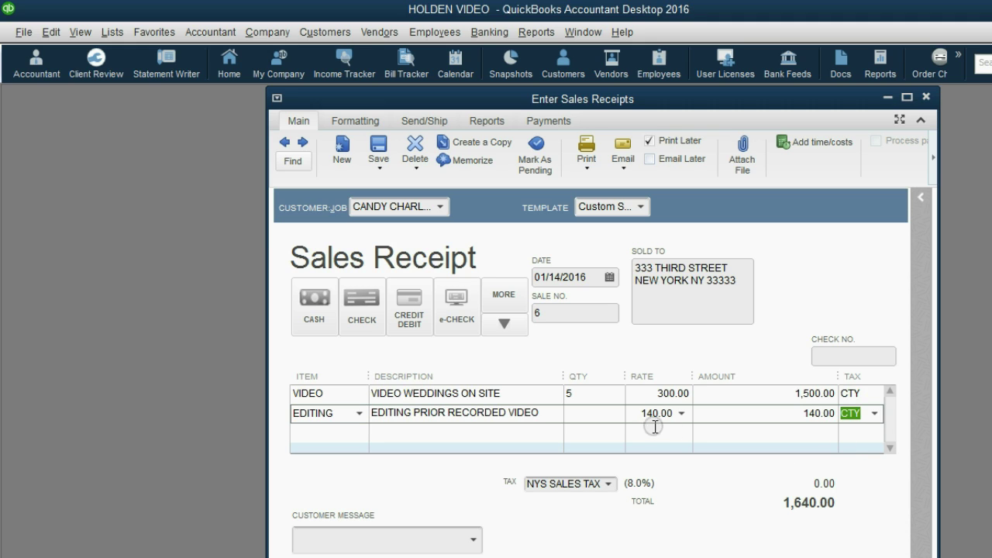
pyautogui.click(608, 416)
pyautogui.write('5')
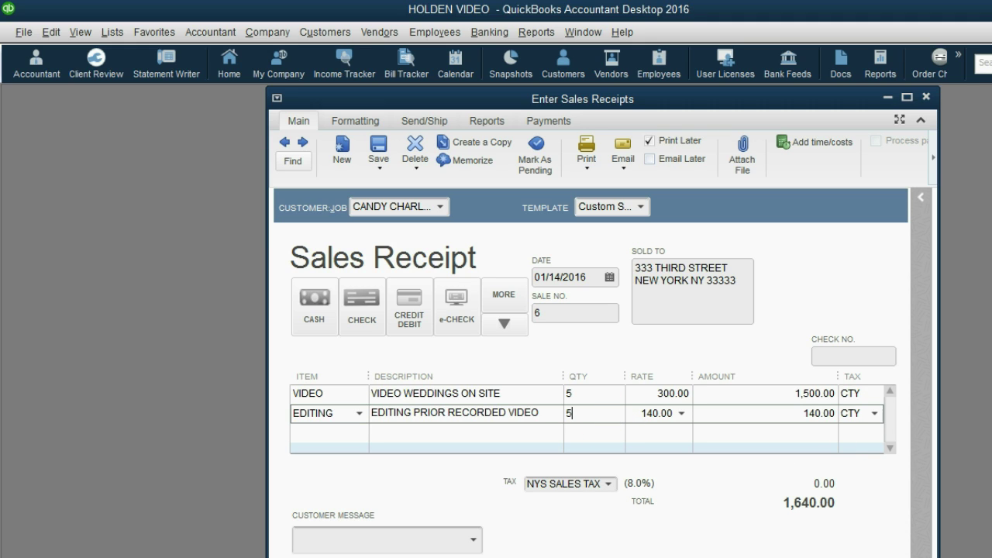
pyautogui.press('Tab')
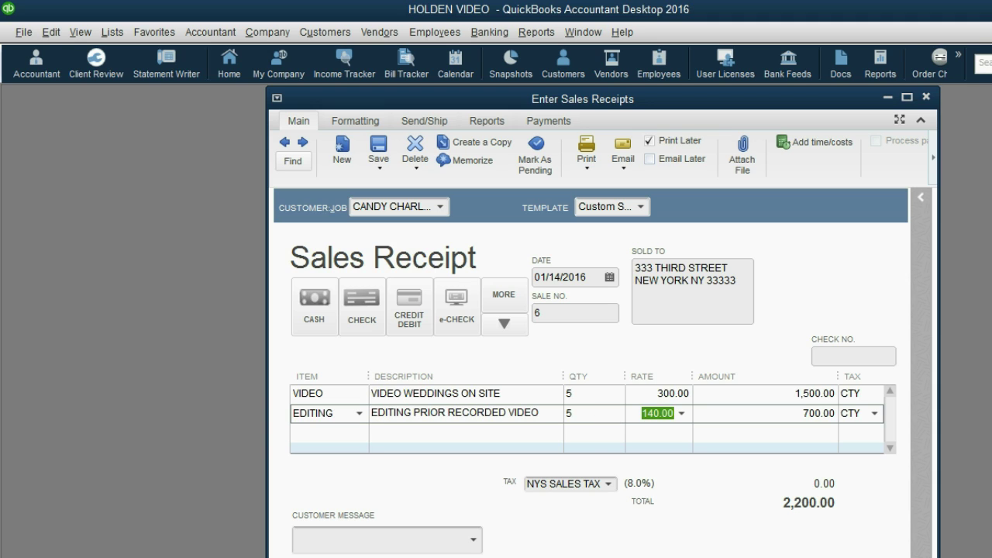